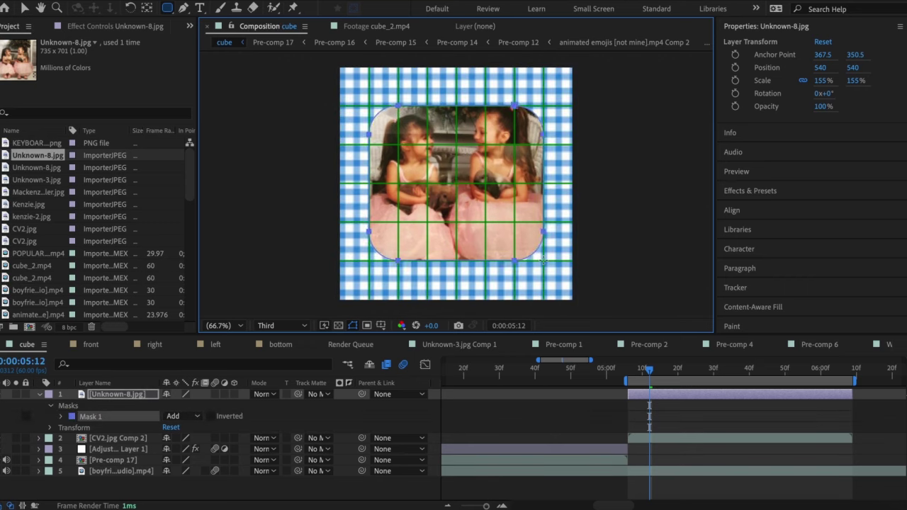
# Apply the Stroke effect to the rounded mask of the Unknown-8.jpg photo layer
pyautogui.click(750, 190)
pyautogui.write('stroke')
pyautogui.moveTo(760, 288); pyautogui.dragTo(694, 405)
# Find the Drop Shadow effect and apply it to the white-framed Unknown-8.jpg photo
pyautogui.click(752, 121)
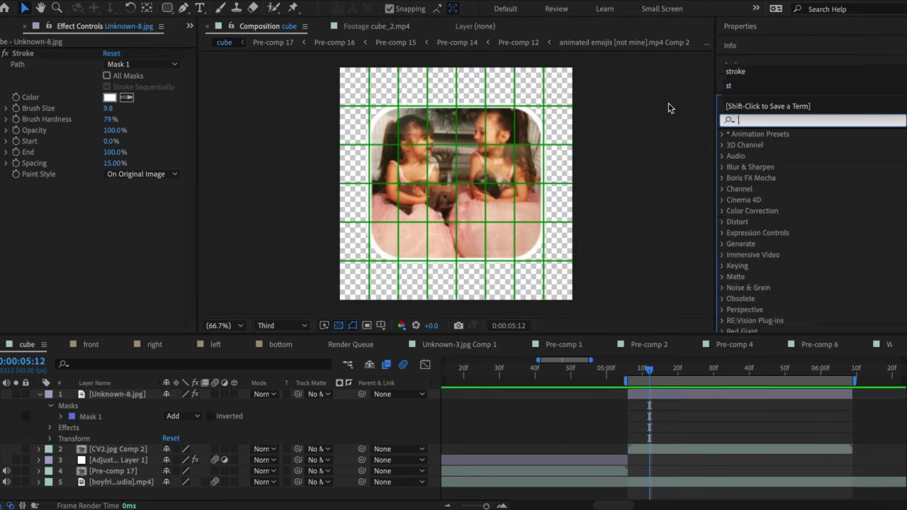
pyautogui.write('drop sha')
pyautogui.moveTo(783, 188); pyautogui.dragTo(443, 200)
# Scale down the framed photo so that a wider area of the gingham background surrounds it
pyautogui.press('s')
pyautogui.moveTo(198, 405); pyautogui.dragTo(174, 404)
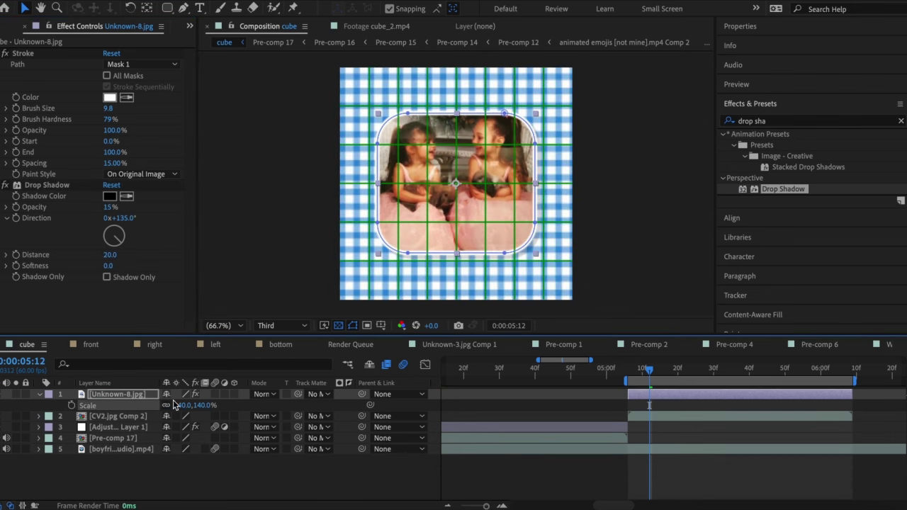
pyautogui.hotkey('ctrl', 'z')
pyautogui.press('p')
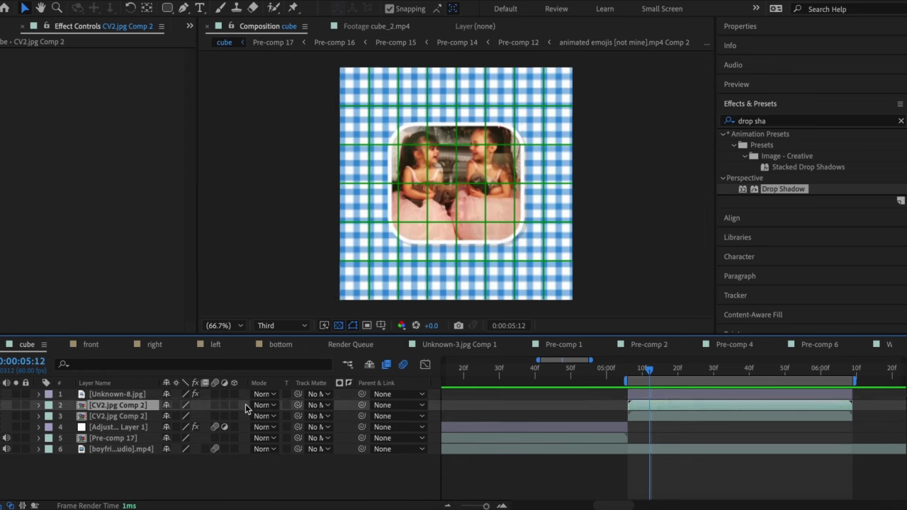
# Pre-compose the framed photo with the duplicated gingham layer, and give the new pre-comp and the other gingham layer blue labels
pyautogui.hotkey('ctrl', 'shift', 'c')
pyautogui.press('Return')
pyautogui.click(48, 395)
pyautogui.click(86, 375)
pyautogui.click(48, 394)
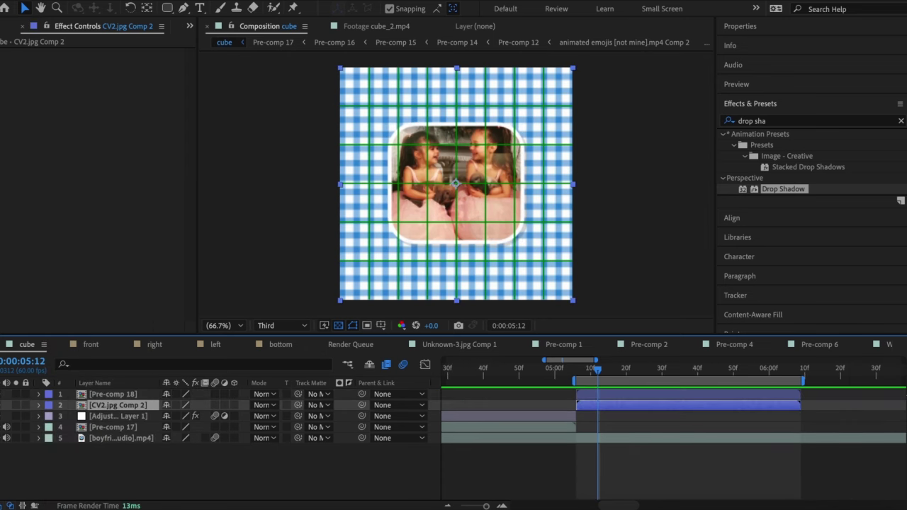
pyautogui.click(85, 364)
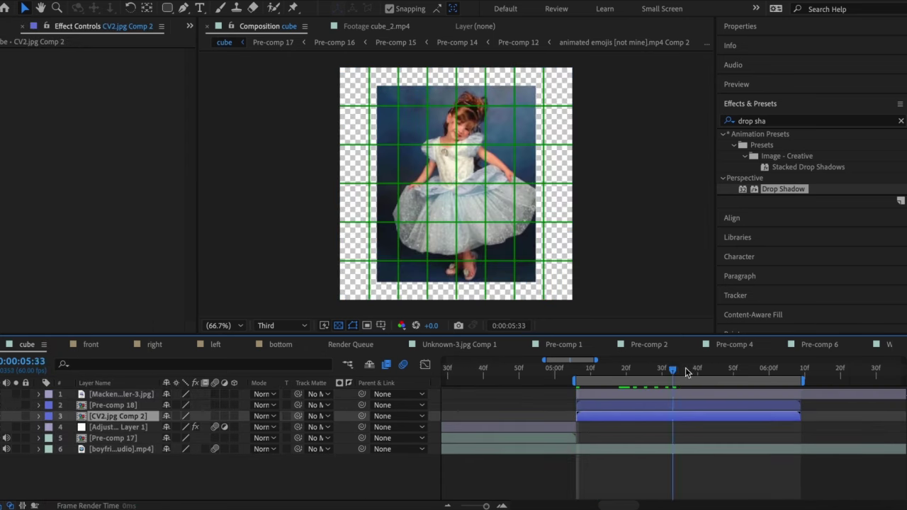
# Enlarge the princess-dress photo until it fills the frame and pre-compose it
pyautogui.press('s')
pyautogui.moveTo(177, 406); pyautogui.dragTo(203, 413)
pyautogui.rightClick(677, 395)
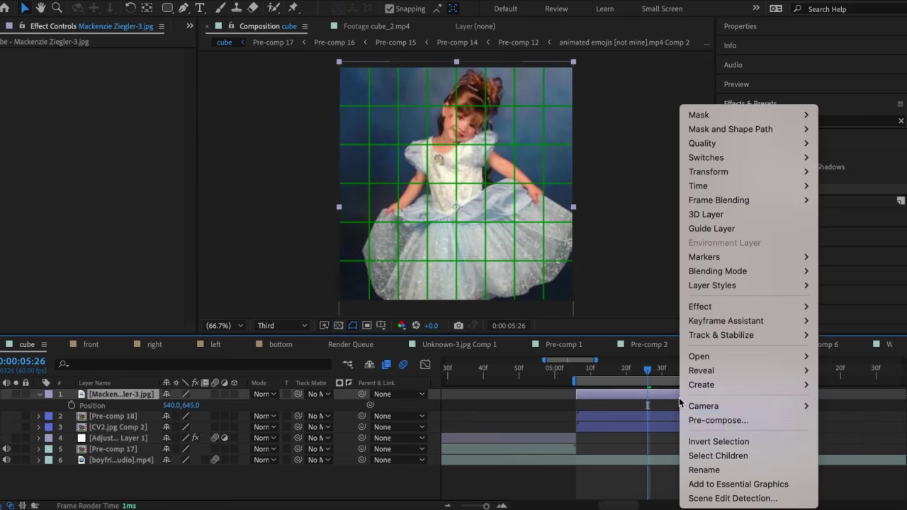
pyautogui.click(695, 419)
pyautogui.press('Return')
pyautogui.press('q')
pyautogui.moveTo(345, 73); pyautogui.dragTo(533, 264)
pyautogui.press('super+z')
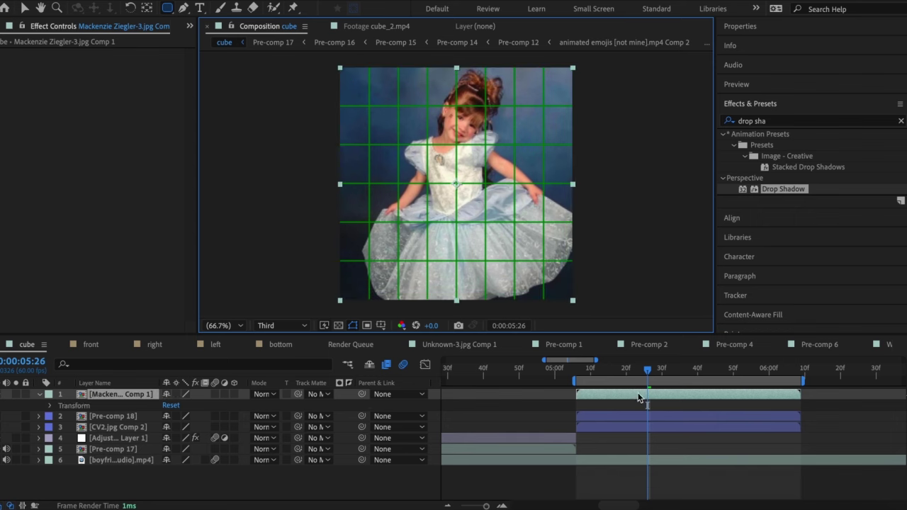
# Create a 1080 x 1080 px solid layer coloured light blue, B5D6FF
pyautogui.click(248, 0)
pyautogui.press('super+y')
pyautogui.click(432, 463)
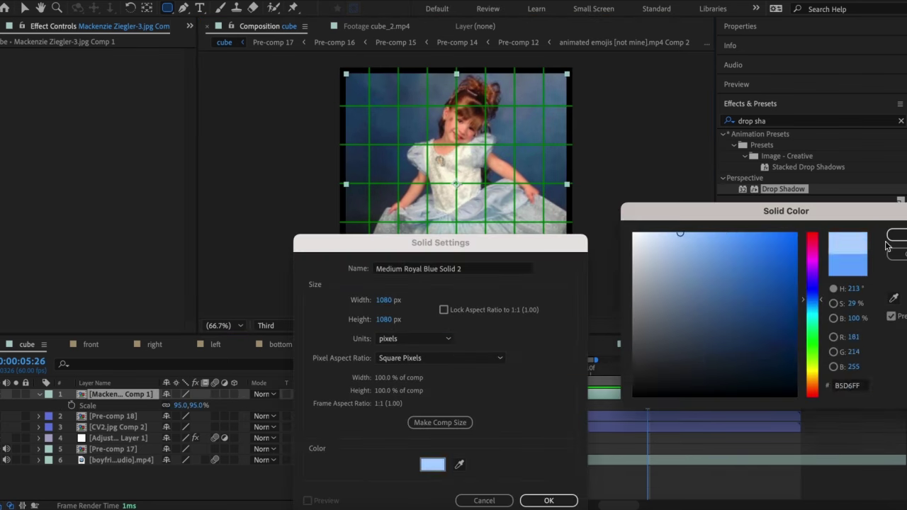
pyautogui.press('Return')
pyautogui.press('Return')
# Duplicate the light blue solid three times and arrange the copies as backings for the photo pre-comps
pyautogui.press('super+d')
pyautogui.press('super+d')
pyautogui.press('super+d')
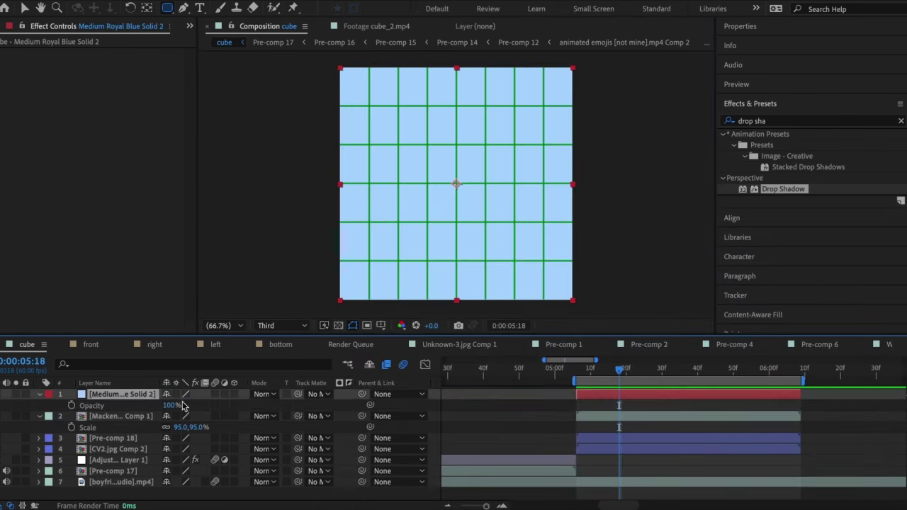
pyautogui.rightClick(658, 438)
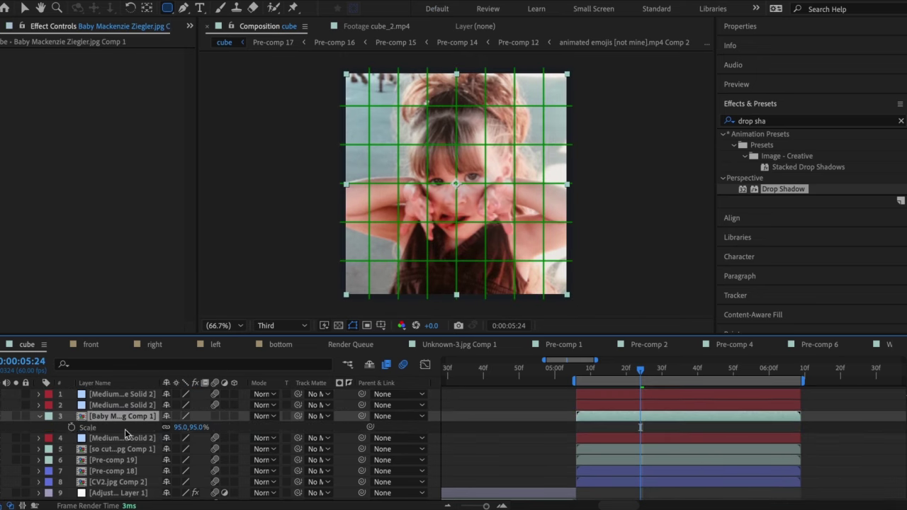
pyautogui.hotkey('ctrl', '[')
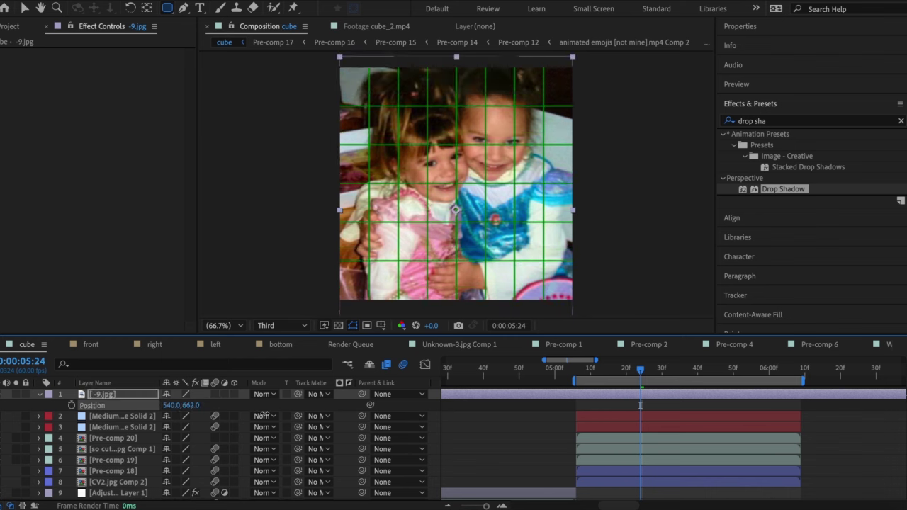
# Pre-compose the -9.jpg photo with all attributes moved into the new composition, and scale it to 95% over the blue solid
pyautogui.moveTo(640, 370); pyautogui.dragTo(588, 378)
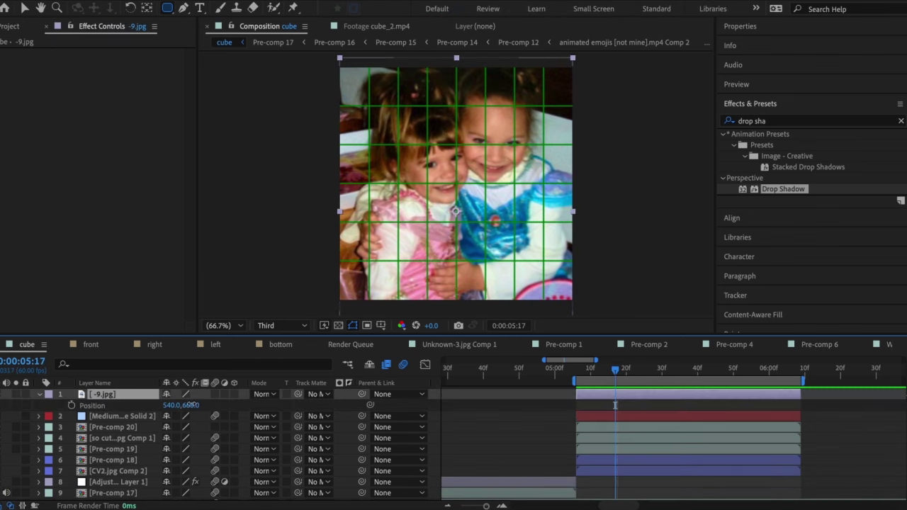
pyautogui.hotkey('ctrl', 'shift', 'c')
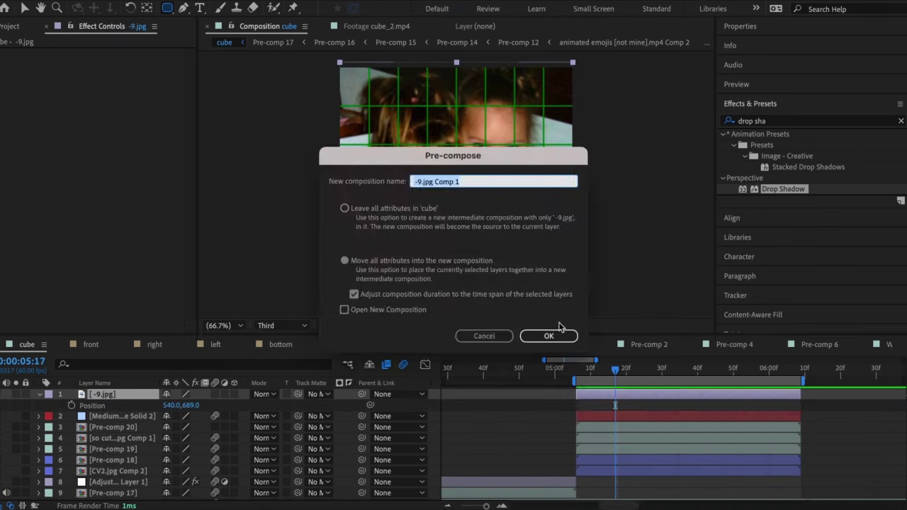
pyautogui.press('Return')
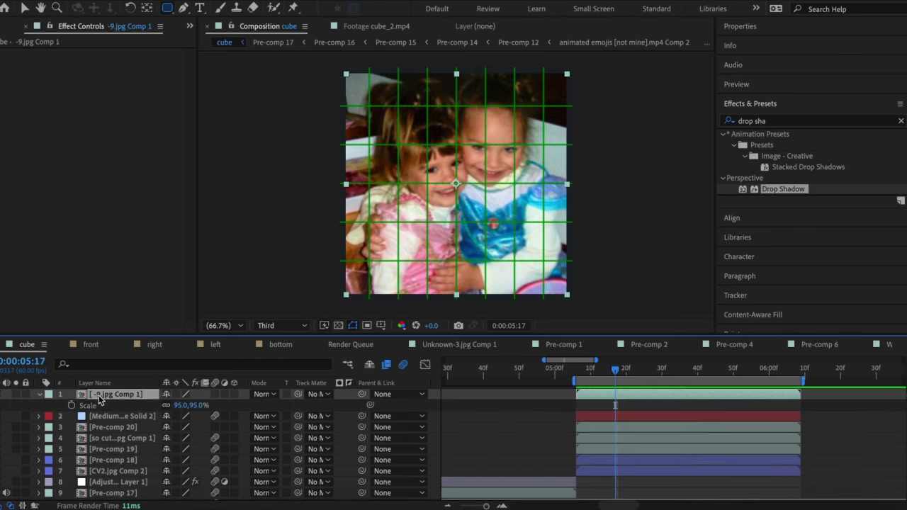
pyautogui.hotkey('ctrl', '[')
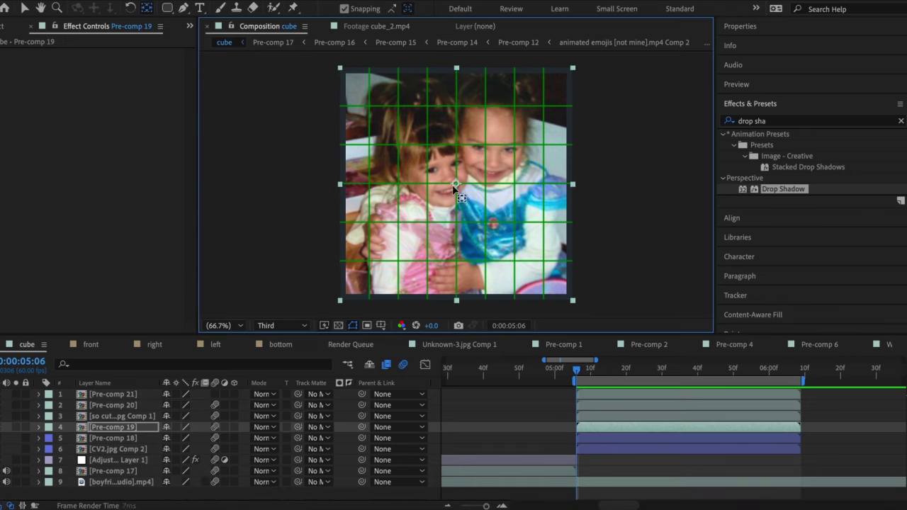
# Move Pre-comp 19's anchor point to its left edge and try shifting the anchor point of the "so cute" Comp 1 layer
pyautogui.hotkey('ctrl', ']')
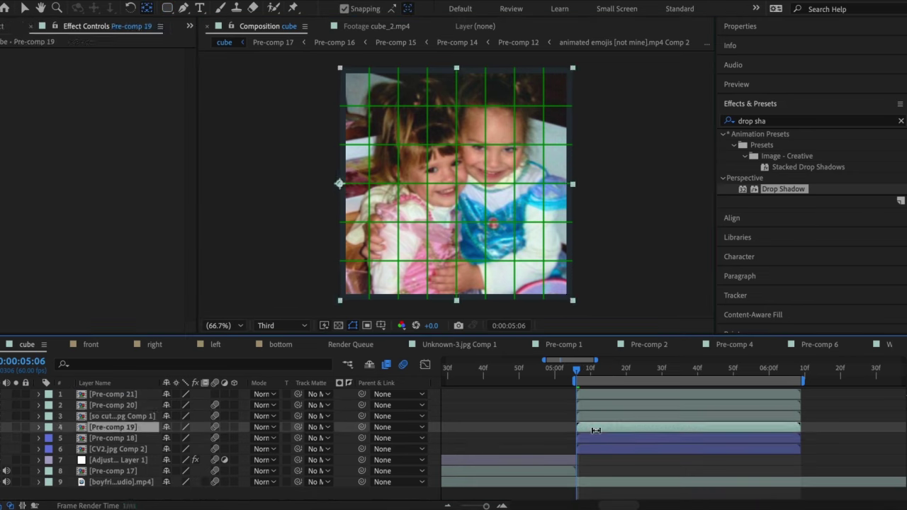
pyautogui.press('a')
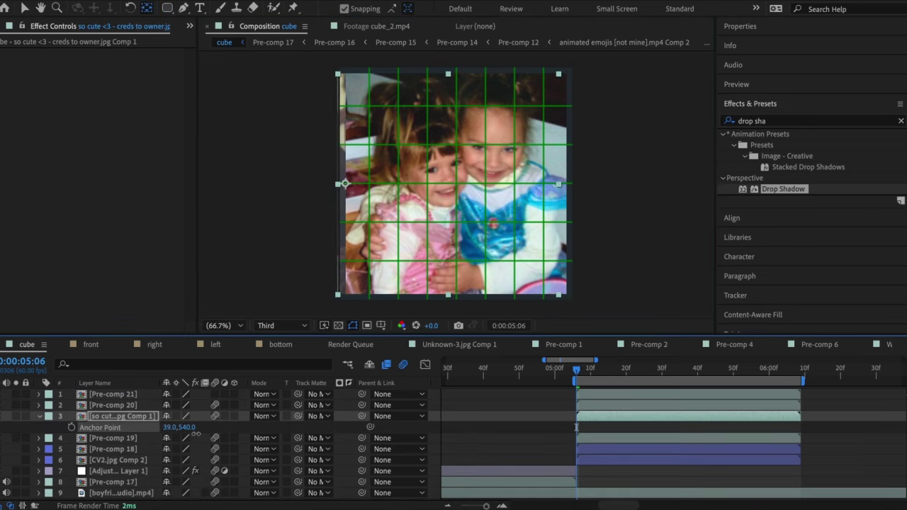
pyautogui.moveTo(369, 184); pyautogui.dragTo(328, 184)
pyautogui.hotkey('ctrl', 'z')
pyautogui.hotkey('ctrl', 'z')
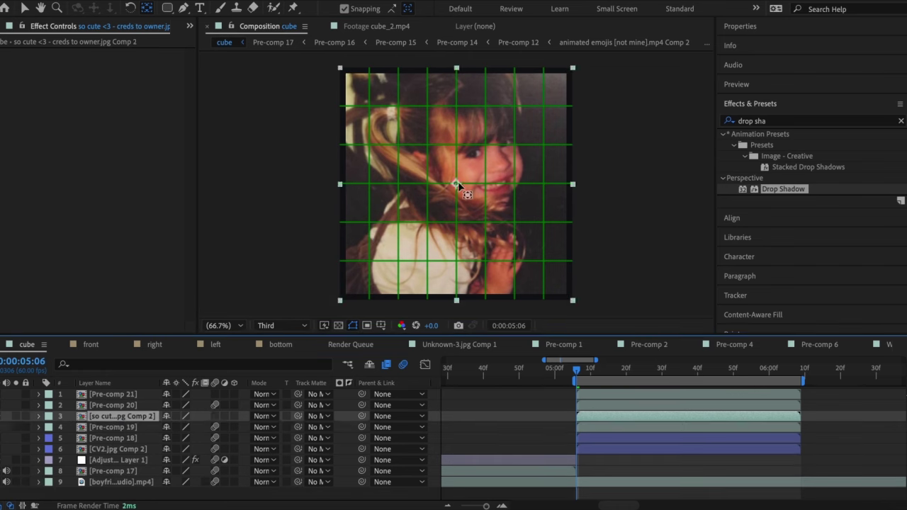
# Move the anchor points of the remaining page layers to their left edges and bring Pre-comp 18 to the top of the stack
pyautogui.click(640, 394)
pyautogui.hotkey('ctrl', 'Down')
pyautogui.hotkey('ctrl', 'Down')
pyautogui.hotkey('ctrl', 'Down')
pyautogui.hotkey('ctrl', 'Down')
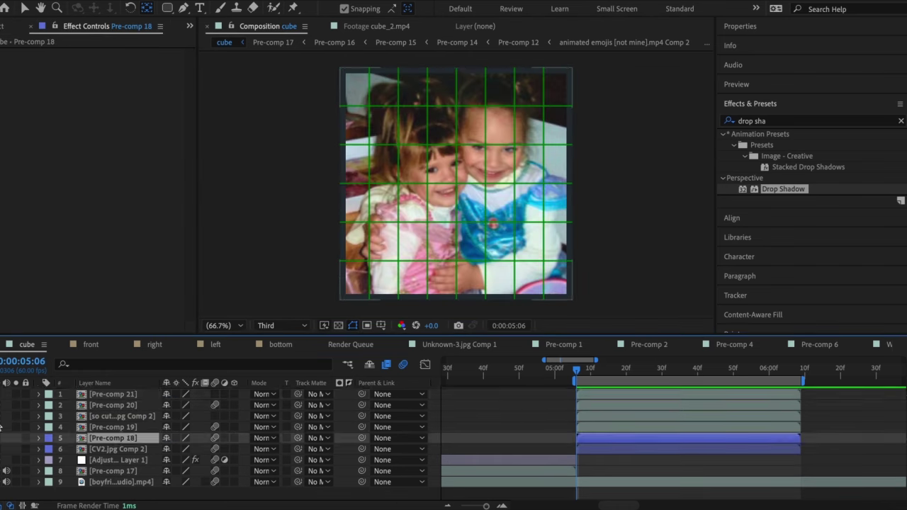
pyautogui.hotkey('ctrl', 'shift', ']')
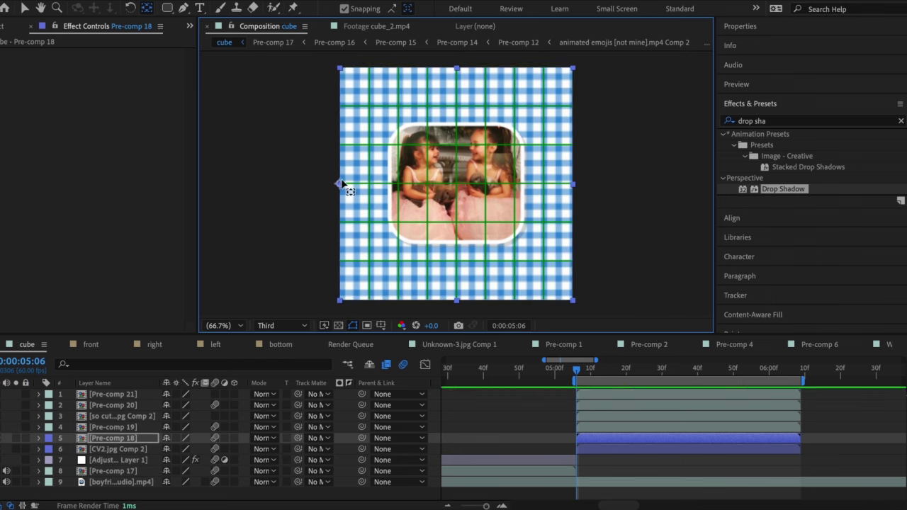
# Add a null object above the page layers, spanning the same time range
pyautogui.click(599, 367)
pyautogui.rightClick(193, 394)
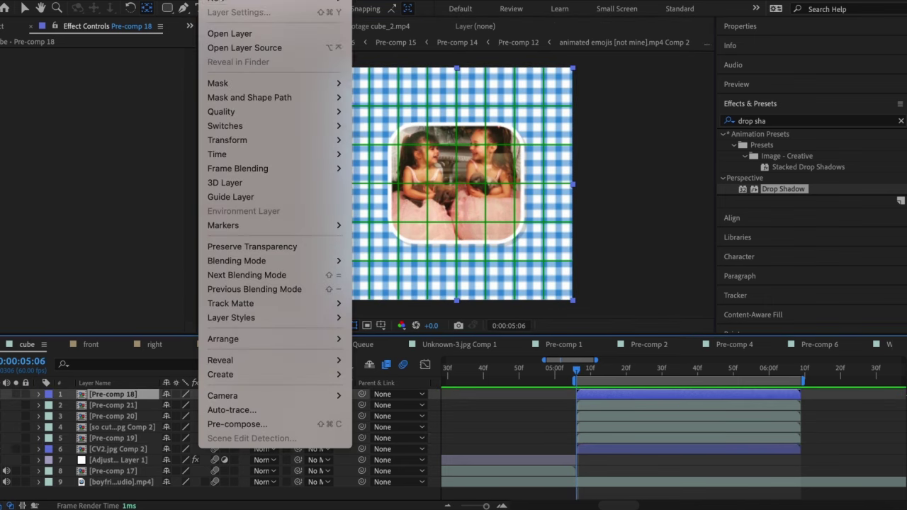
pyautogui.click(397, 57)
pyautogui.click(801, 368)
# Parent the six page layers, from Pre-comp 18 down to CV2.jpg Comp 2, to the null object
pyautogui.click(118, 460)
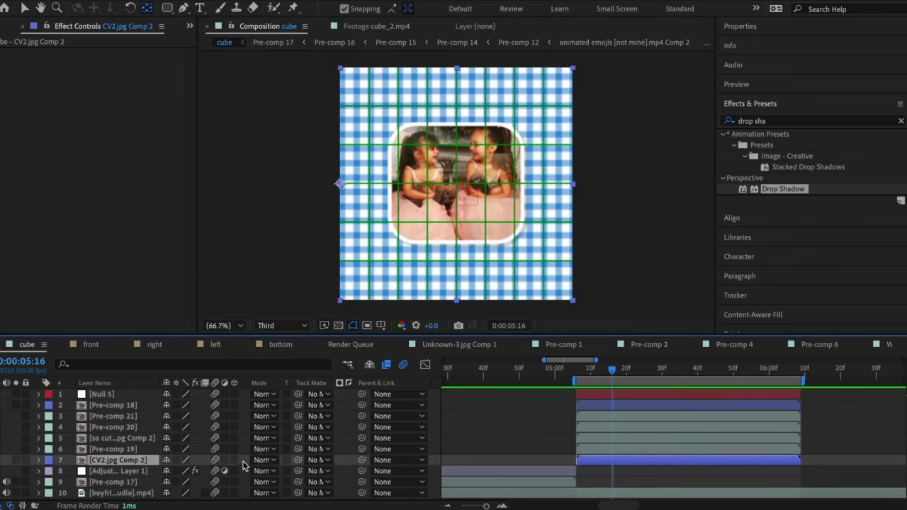
pyautogui.press('F4')
pyautogui.moveTo(254, 405); pyautogui.dragTo(99, 394)
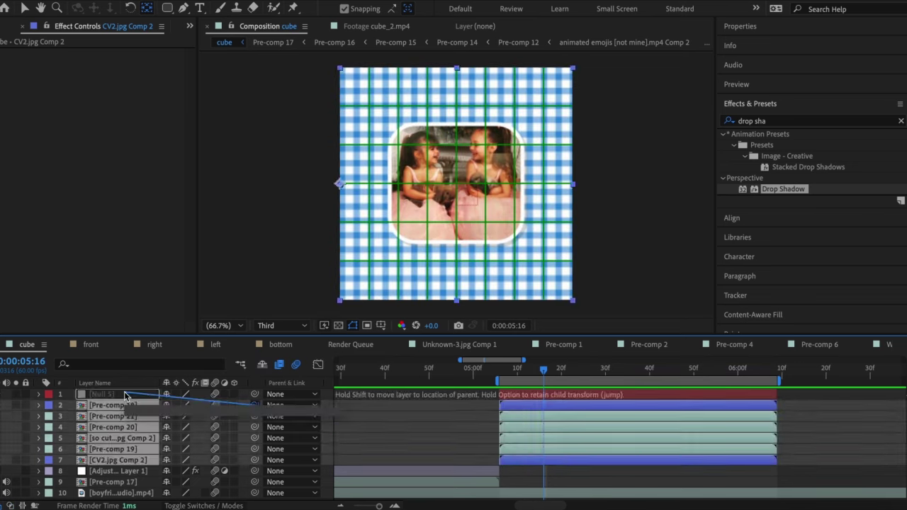
# Make the page layers 3D and keyframe Y Rotation on Pre-comps 18, 21 and 20, ending at 146° for 21 and 114° for 20
pyautogui.press('r')
pyautogui.moveTo(176, 450); pyautogui.dragTo(205, 453)
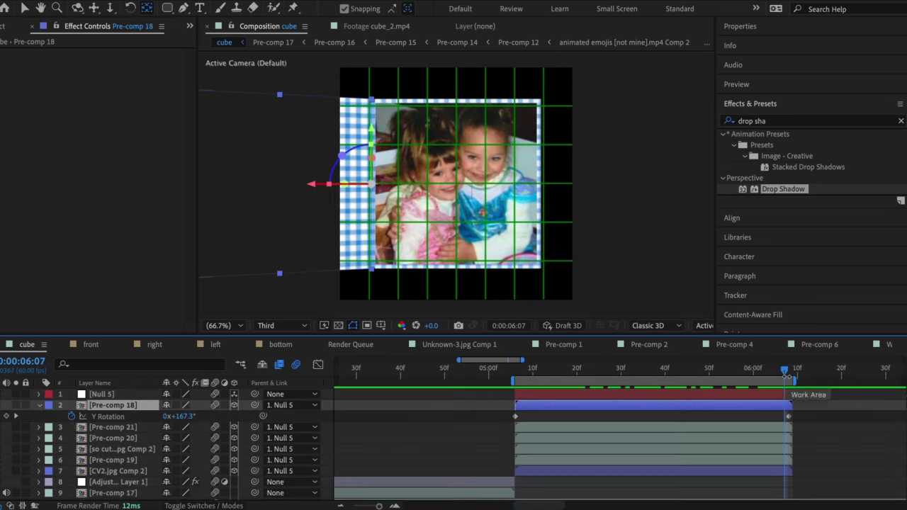
pyautogui.moveTo(186, 472); pyautogui.dragTo(213, 471)
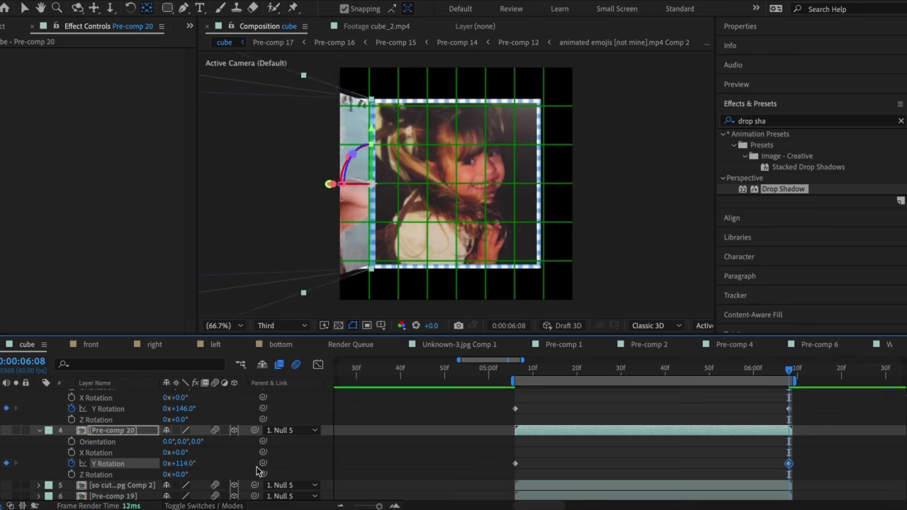
# Keyframe the Y Rotation of the "so cute" Comp 2 layer and scrub through the page-turn animation
pyautogui.click(117, 485)
pyautogui.press('u')
pyautogui.scroll(-1, 585, 447)
pyautogui.moveTo(595, 369); pyautogui.dragTo(600, 370)
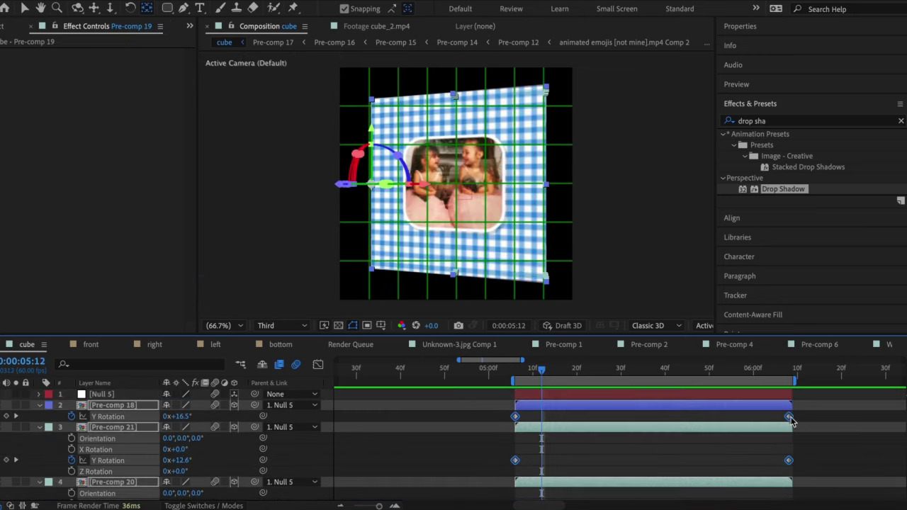
# Apply Easy Ease to the page layers' Y Rotation keyframes and display their speed curves in the Graph Editor
pyautogui.press('F9')
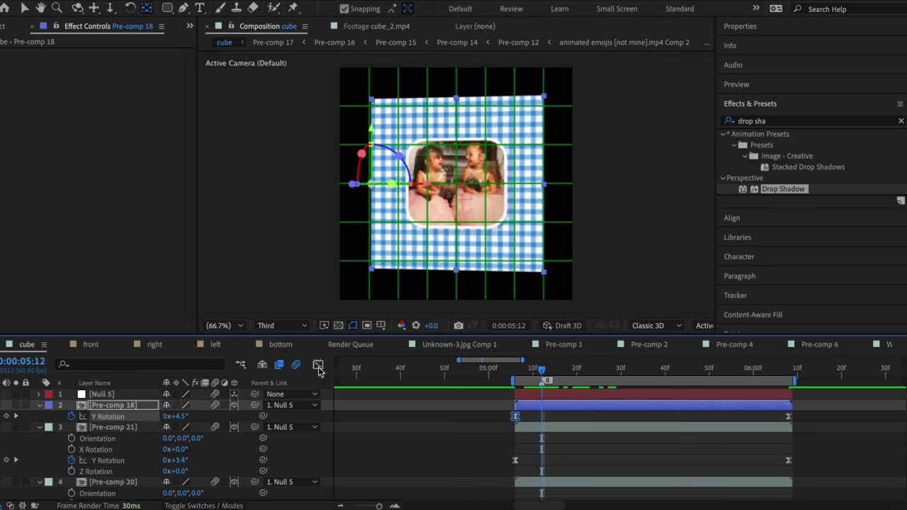
pyautogui.hotkey('shift', 'F3')
pyautogui.hotkey('shift', 'F3')
pyautogui.hotkey('shift', 'F3')
pyautogui.scroll(-3, 229, 479)
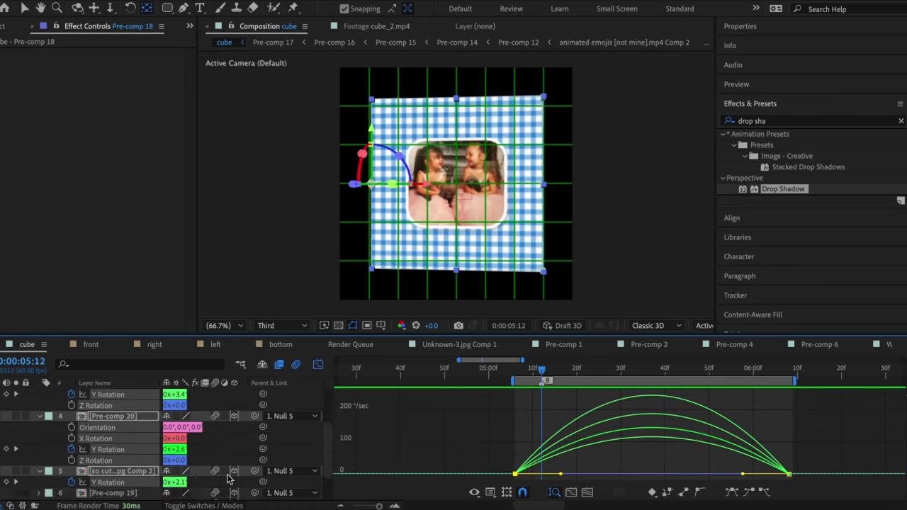
# Shape Pre-comp 18's Y Rotation speed curve into a sharp early peak at about 0:00:05:12 with a long ease-out
pyautogui.scroll(5, 229, 480)
pyautogui.moveTo(518, 475)
pyautogui.mouseDown()
pyautogui.moveTo(539, 474)
pyautogui.moveTo(528, 479)
pyautogui.mouseUp()
pyautogui.hotkey('shift', 'F3')
pyautogui.click(555, 411)
pyautogui.hotkey('shift', 'F3')
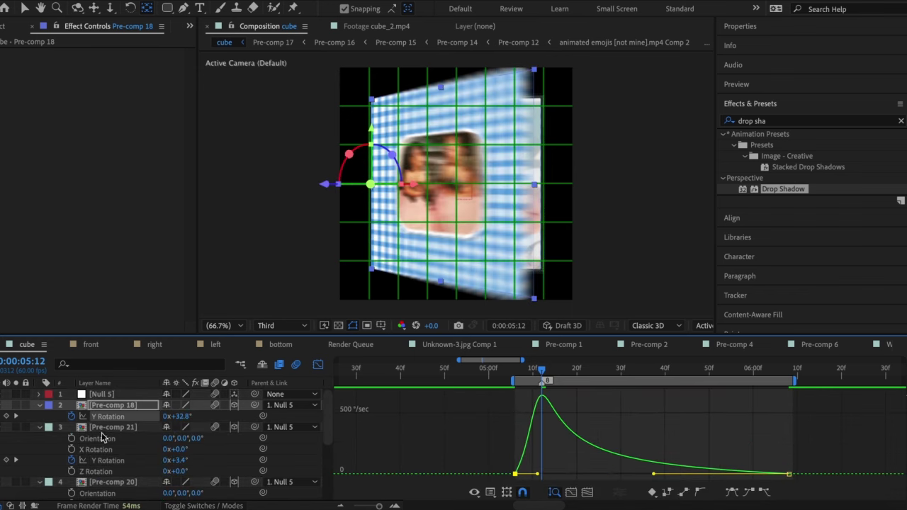
# Give Pre-comp 21 and the page layers below it the same early-peaking Y Rotation speed curve
pyautogui.moveTo(687, 482); pyautogui.dragTo(533, 479)
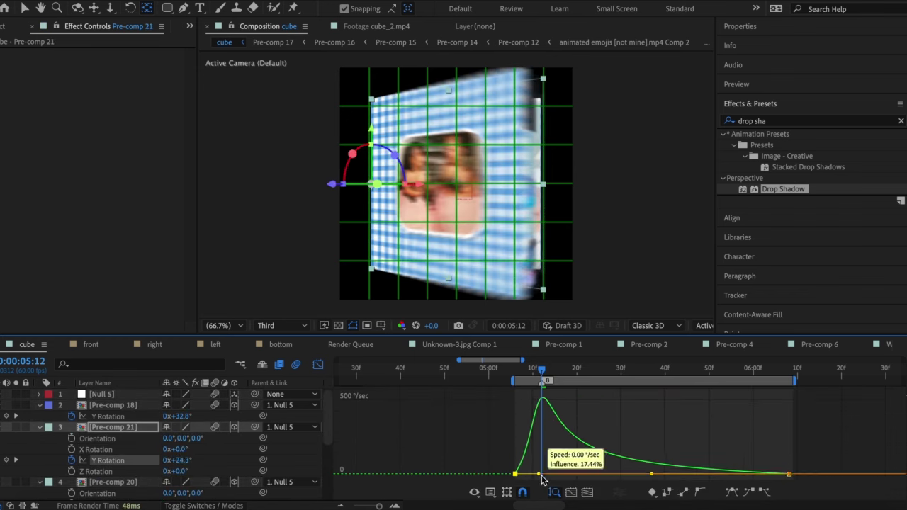
pyautogui.hotkey('ctrl', 'Down')
pyautogui.hotkey('ctrl', 'Down')
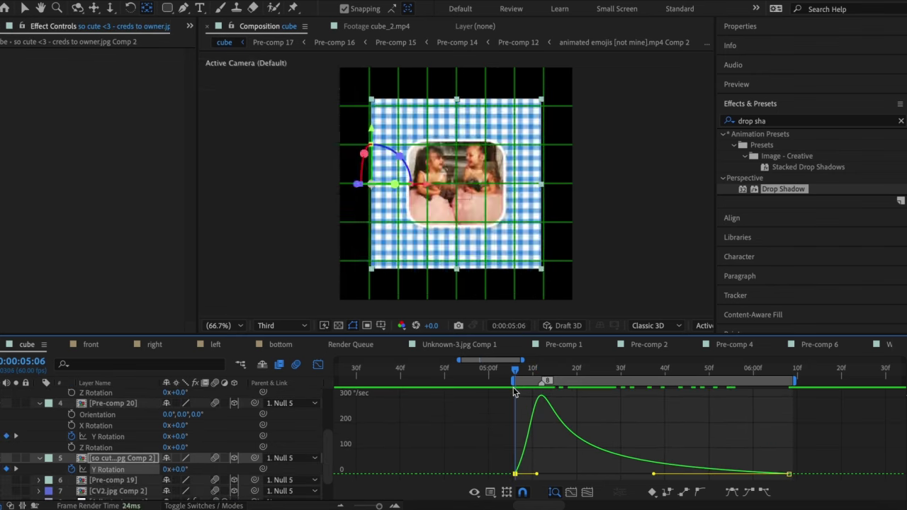
# Reshape the page layers' Y Rotation speed curves to peak around 0:00:05:30, with Pre-comp 21 and "so cute" Comp 2 peaking slightly before Pre-comp 18
pyautogui.moveTo(538, 475); pyautogui.dragTo(611, 477)
pyautogui.hotkey('ctrl', 'Up')
pyautogui.hotkey('ctrl', 'Up')
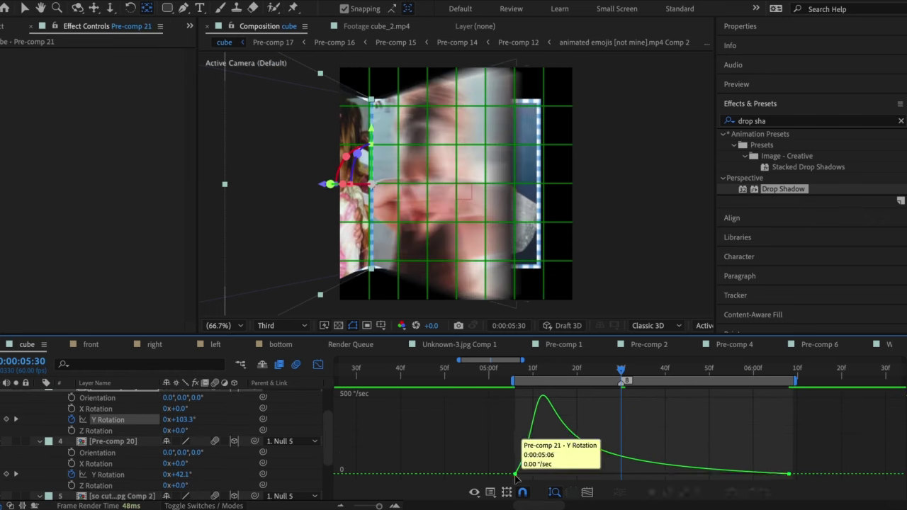
pyautogui.hotkey('ctrl', 'Up')
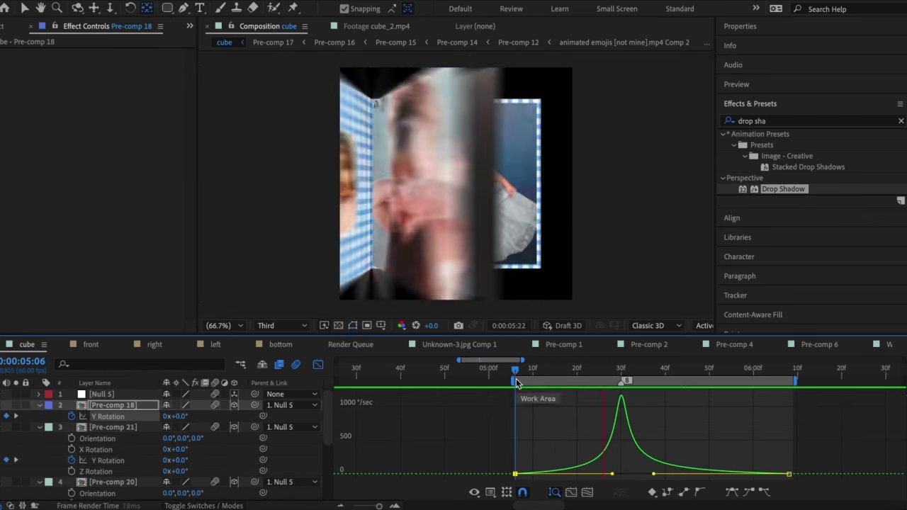
pyautogui.hotkey('ctrl', 'Down')
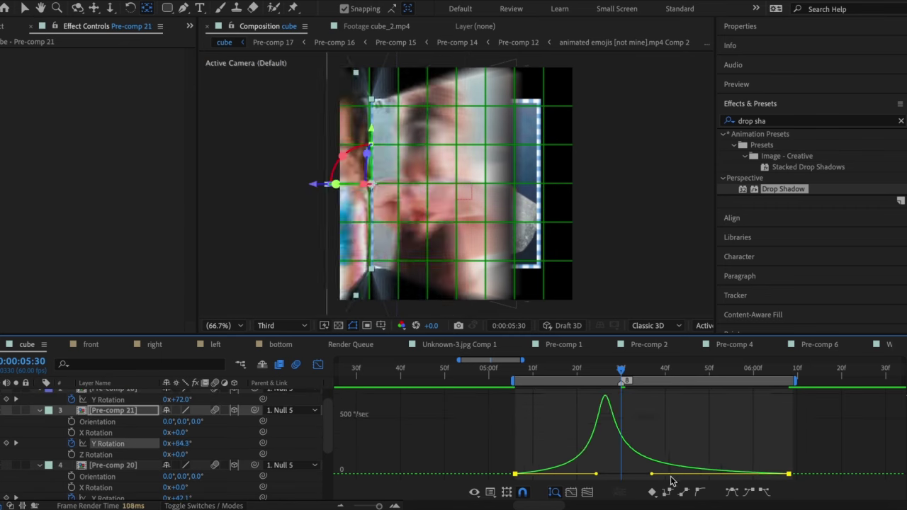
pyautogui.hotkey('ctrl', 'Down')
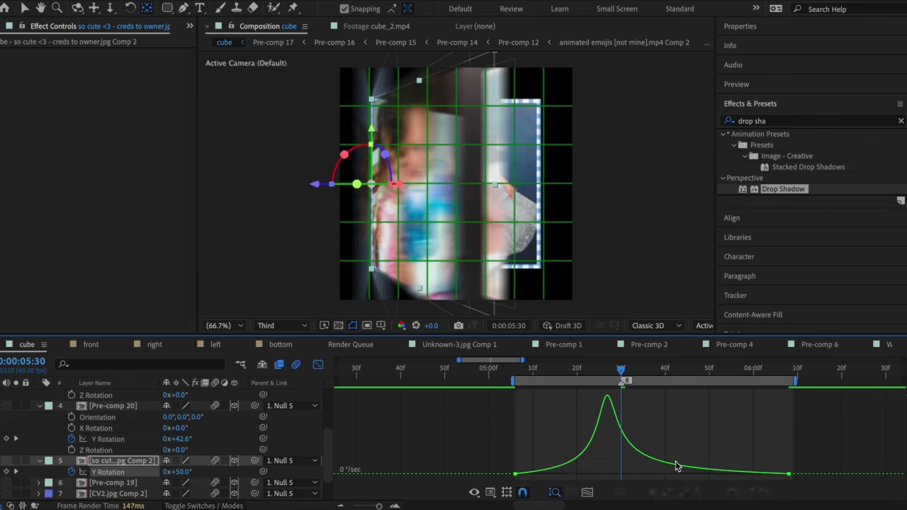
# Fine-tune the "so cute" Comp 2 Y Rotation speed curve and play back the page flip from its start
pyautogui.moveTo(598, 473); pyautogui.dragTo(602, 474)
pyautogui.hotkey('shift', 'F3')
pyautogui.click(533, 371)
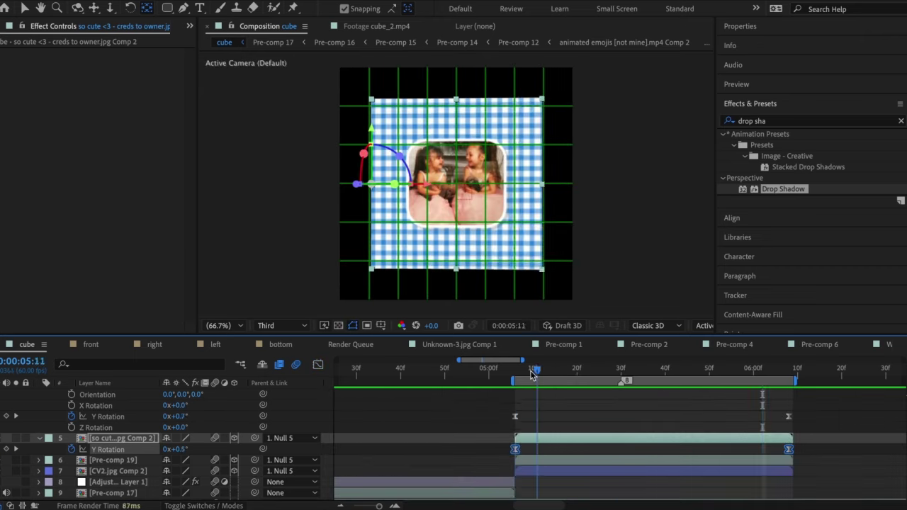
pyautogui.click(517, 373)
pyautogui.press('space')
pyautogui.press('space')
# Ease Null 5's Scale keyframes from 53% to 82% and place a copy of the adjustment layer above the null
pyautogui.hotkey('ctrl', 'z')
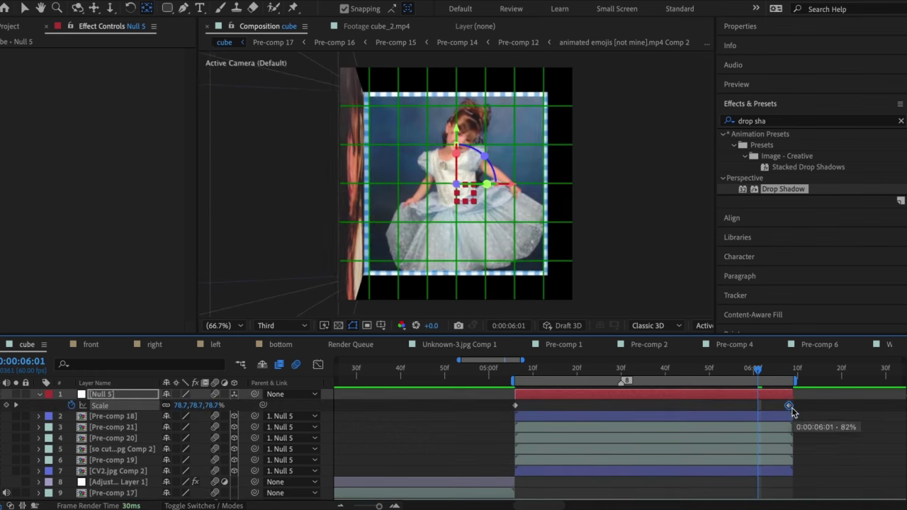
pyautogui.hotkey('shift', 'F3')
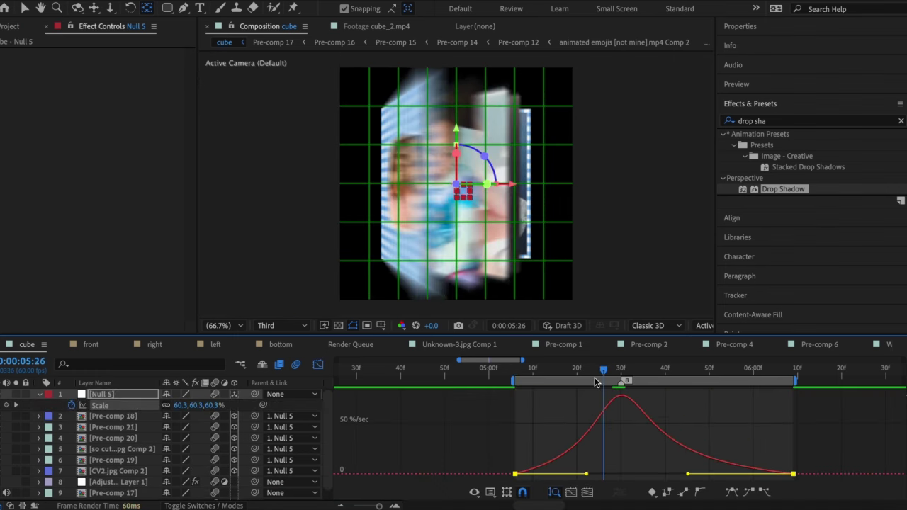
pyautogui.click(318, 365)
pyautogui.hotkey('ctrl', 'z')
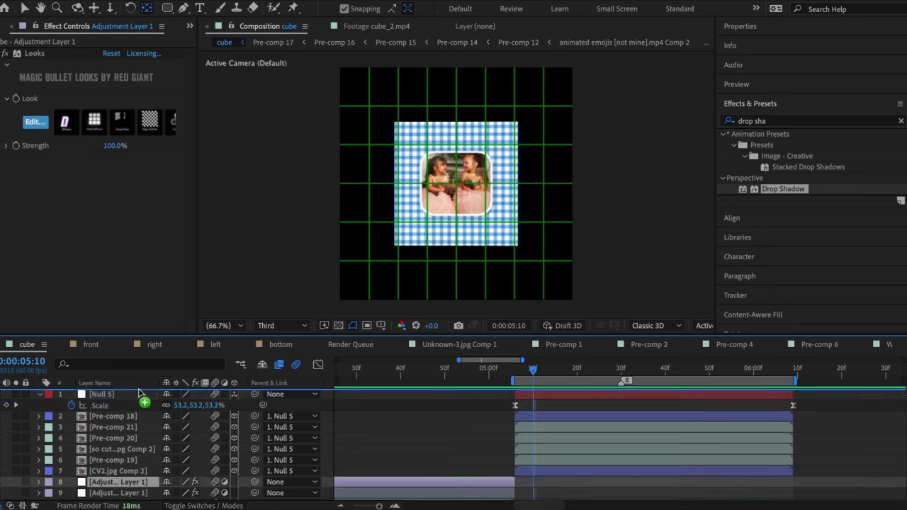
# Apply Tint to CV2.jpg Comp 2 inside Pre-comp 18 to make the gingham background pink, and preview it in the cube composition
pyautogui.click(572, 426)
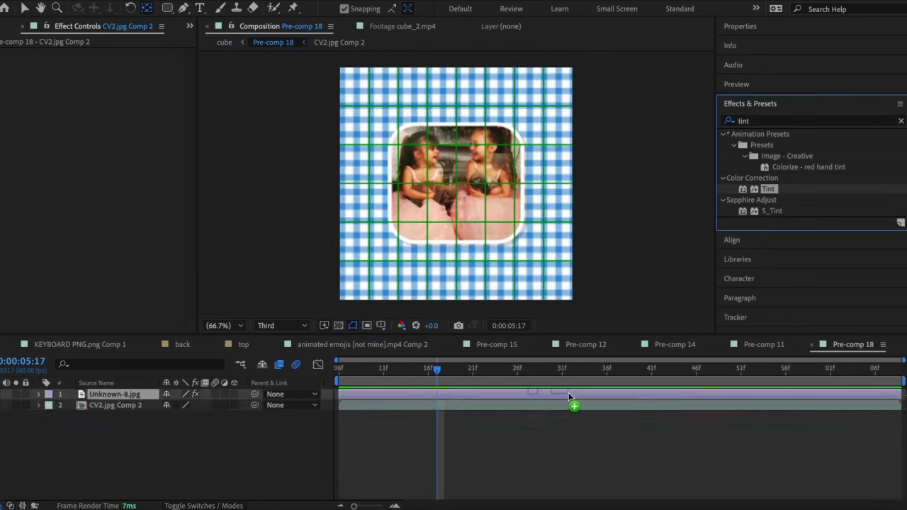
pyautogui.moveTo(575, 431); pyautogui.dragTo(574, 405)
pyautogui.click(109, 64)
pyautogui.click(813, 256)
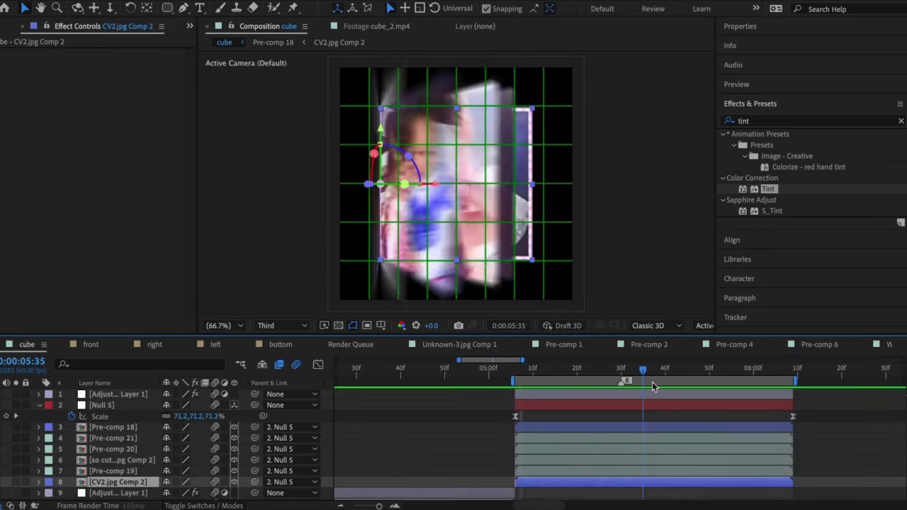
pyautogui.moveTo(528, 373); pyautogui.dragTo(522, 374)
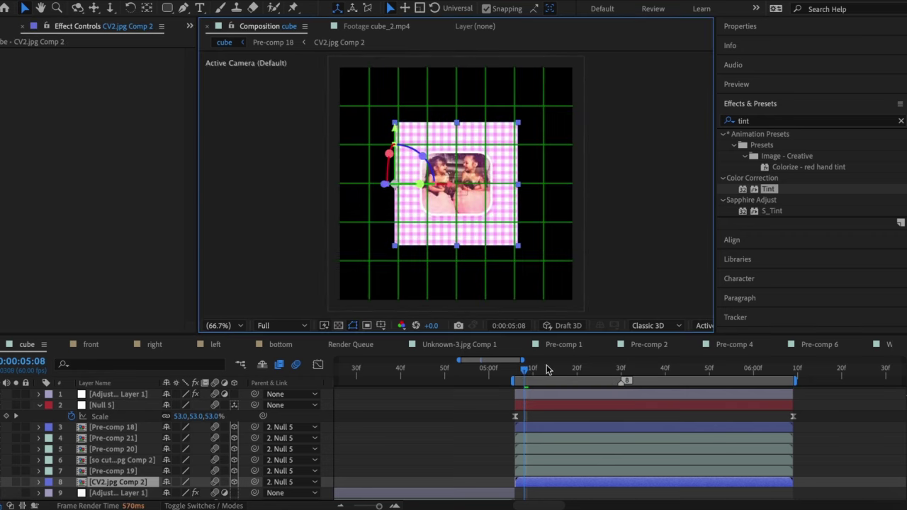
pyautogui.press('space')
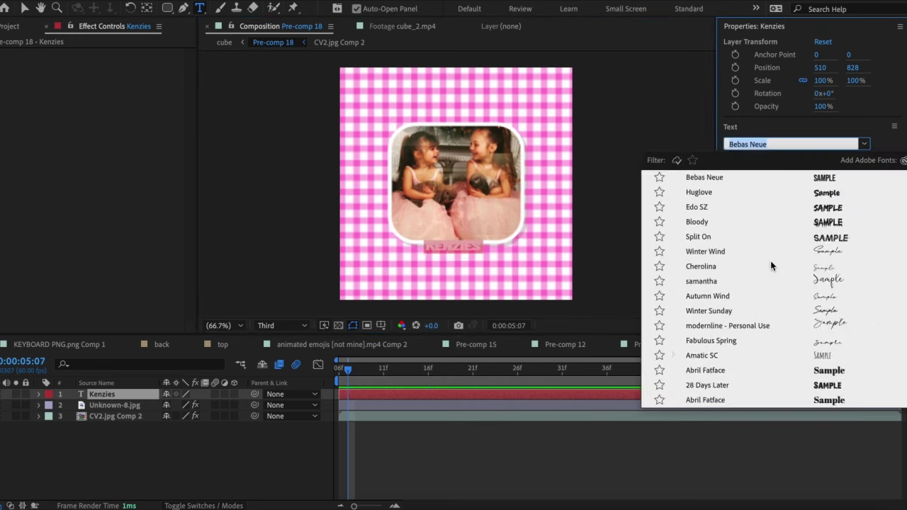
# Add "Photobook" as the second line of Pre-comp 18's title text and set its font to BubbleGum
pyautogui.click(699, 192)
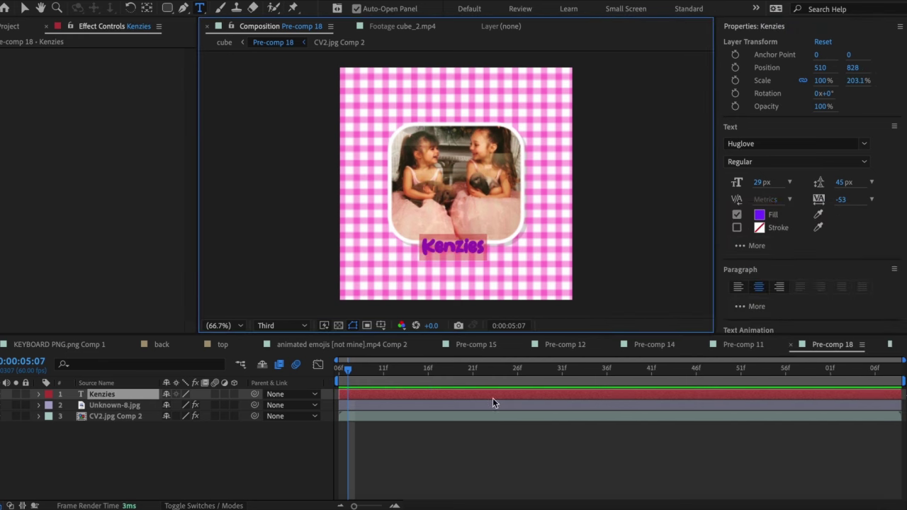
pyautogui.click(865, 144)
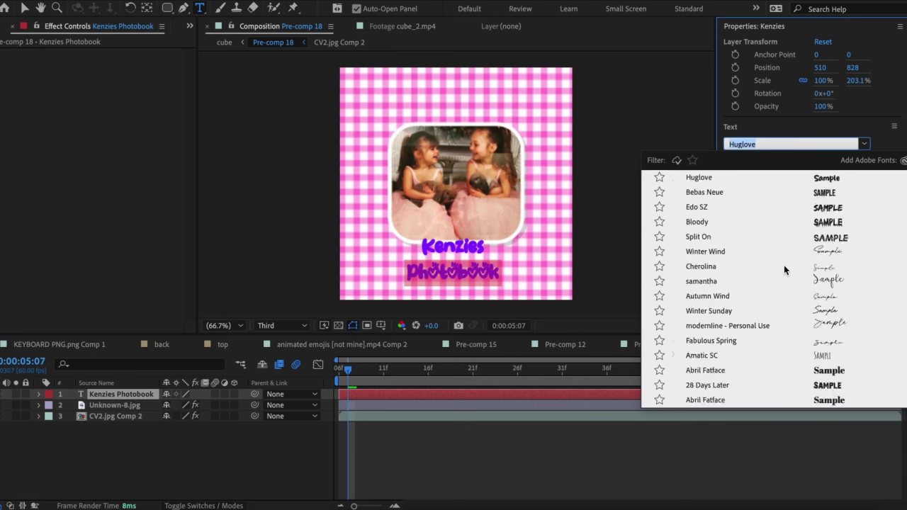
pyautogui.write('bub')
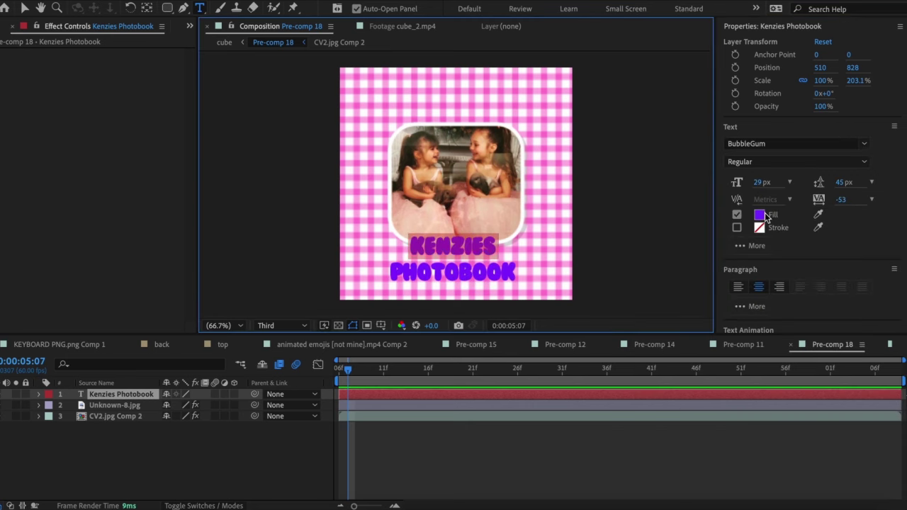
# Format the title text with a light blue first line, 22 px leading and a 15 px white stroke
pyautogui.click(759, 215)
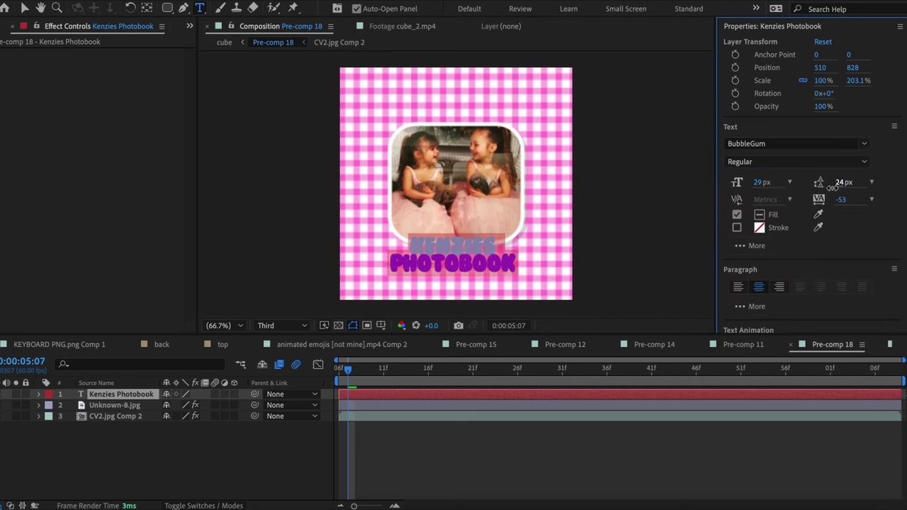
pyautogui.click(759, 228)
pyautogui.press('Return')
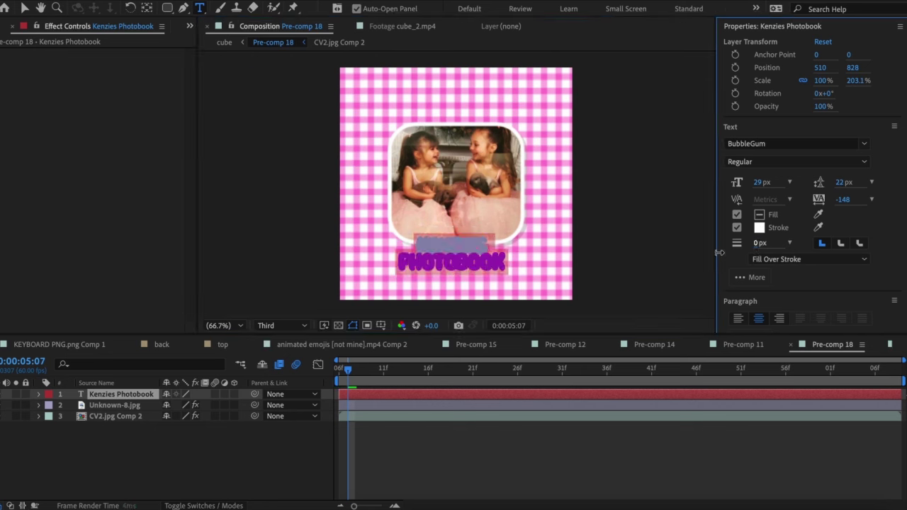
pyautogui.write('15')
pyautogui.press('Return')
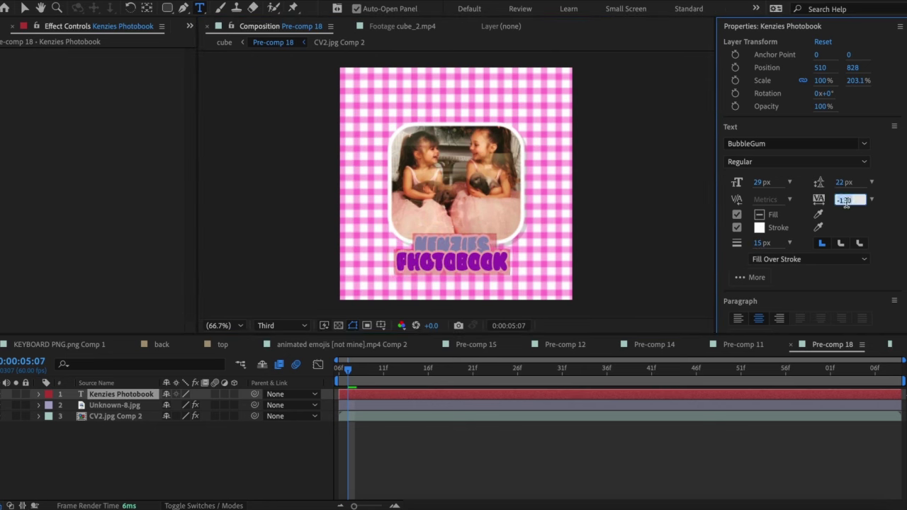
pyautogui.click(597, 433)
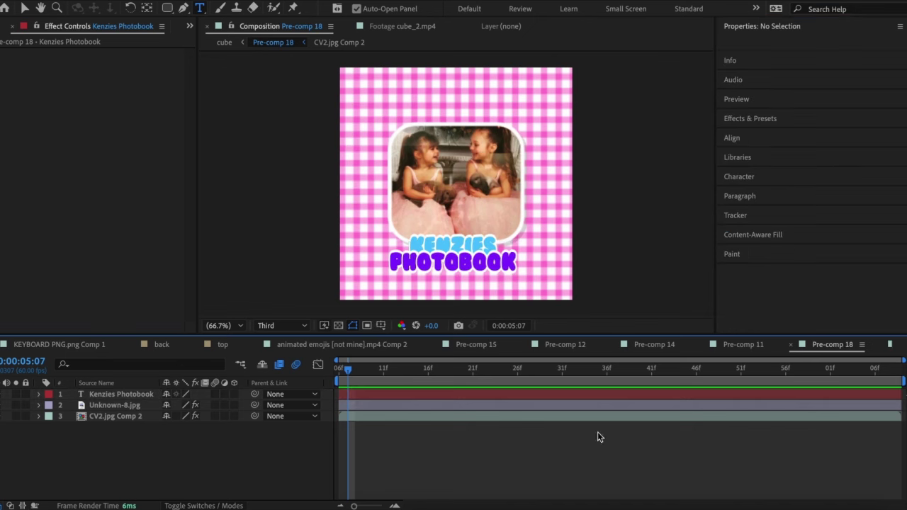
# Apply Drop Shadow to the title text with 20% opacity and a distance of 20
pyautogui.click(594, 395)
pyautogui.click(750, 302)
pyautogui.write('drop sh')
pyautogui.doubleClick(783, 188)
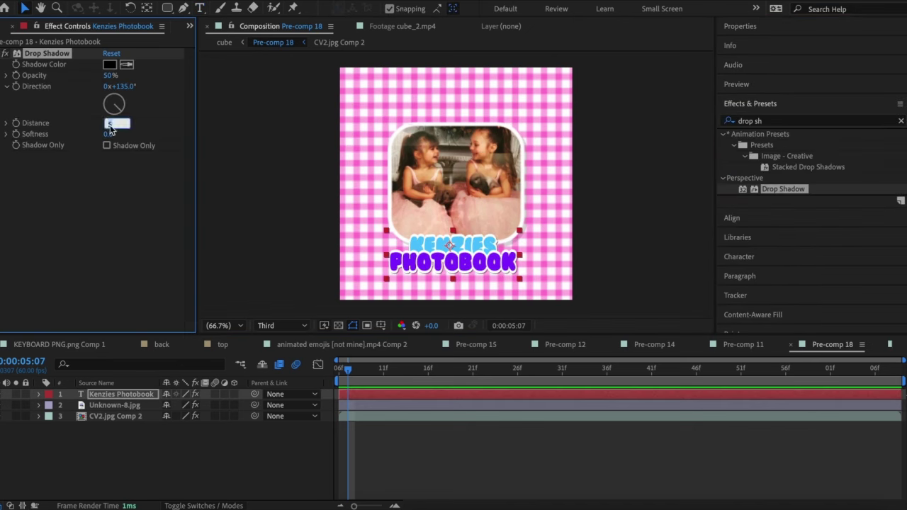
pyautogui.moveTo(111, 75); pyautogui.dragTo(100, 75)
pyautogui.click(505, 459)
pyautogui.click(410, 405)
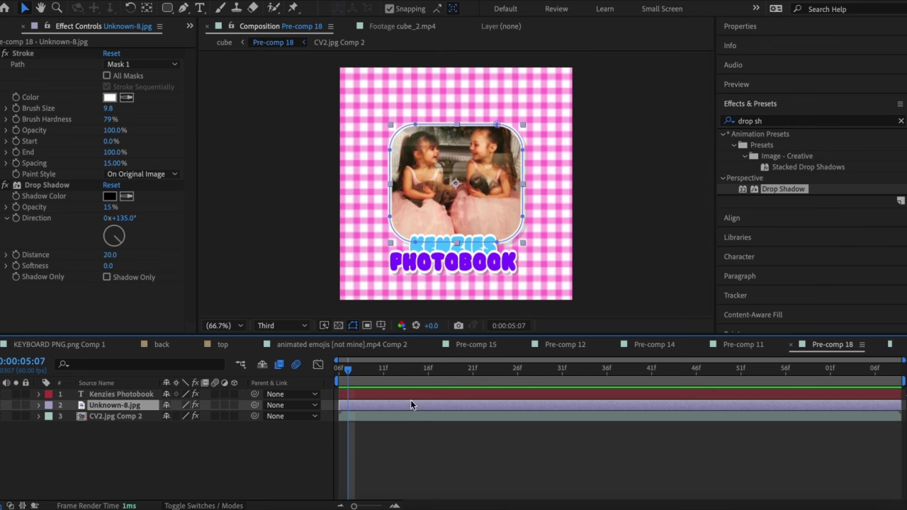
pyautogui.click(411, 395)
pyautogui.click(110, 123)
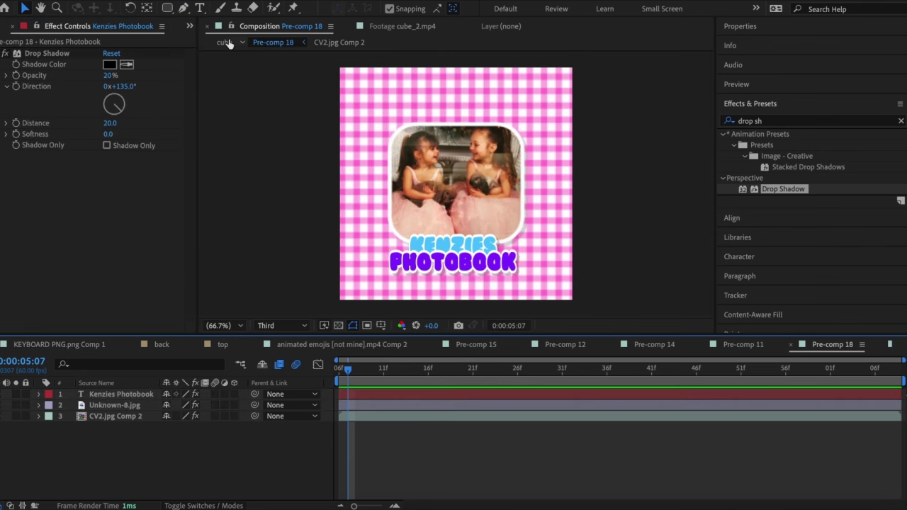
# Check the title in the cube composition and strengthen its drop shadow to 86% opacity and 24 softness
pyautogui.click(224, 42)
pyautogui.moveTo(622, 370)
pyautogui.mouseDown()
pyautogui.moveTo(650, 370)
pyautogui.moveTo(618, 381)
pyautogui.moveTo(532, 370)
pyautogui.moveTo(624, 369)
pyautogui.mouseUp()
pyautogui.click(273, 42)
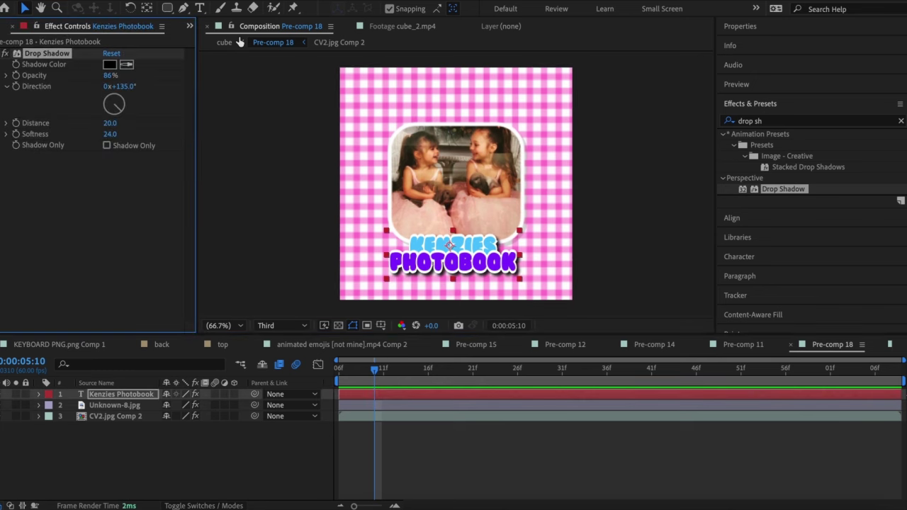
pyautogui.click(224, 42)
# Pre-compose Null 5 and its page layers into a single composition within cube
pyautogui.moveTo(532, 369); pyautogui.dragTo(551, 421)
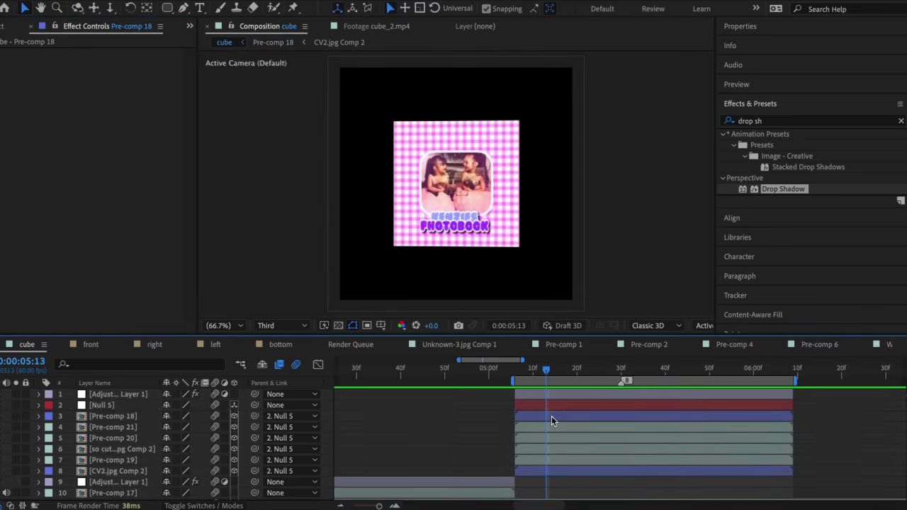
pyautogui.rightClick(552, 421)
pyautogui.click(599, 419)
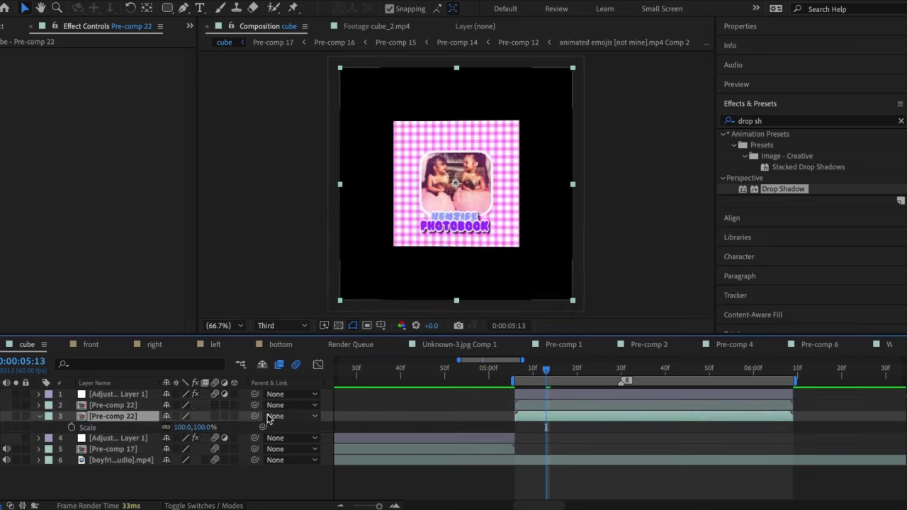
# Enlarge the lower copy of Pre-comp 22 beyond the frame and rotate it 180° as a background
pyautogui.moveTo(184, 427); pyautogui.dragTo(240, 429)
pyautogui.write('0')
pyautogui.press('Return')
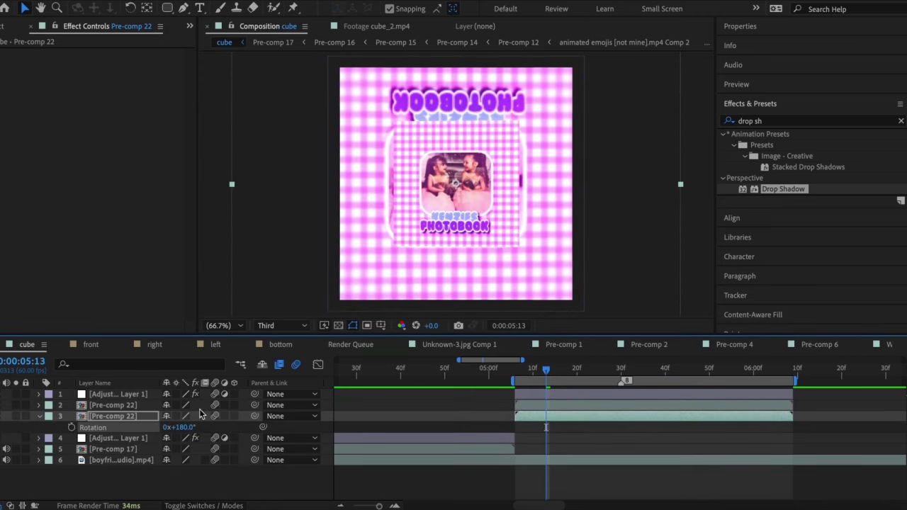
# Try using the upper Pre-comp 22 as an alpha and luma track matte for the enlarged background copy
pyautogui.press('F4')
pyautogui.click(320, 416)
pyautogui.click(340, 406)
pyautogui.click(121, 405)
pyautogui.press('t')
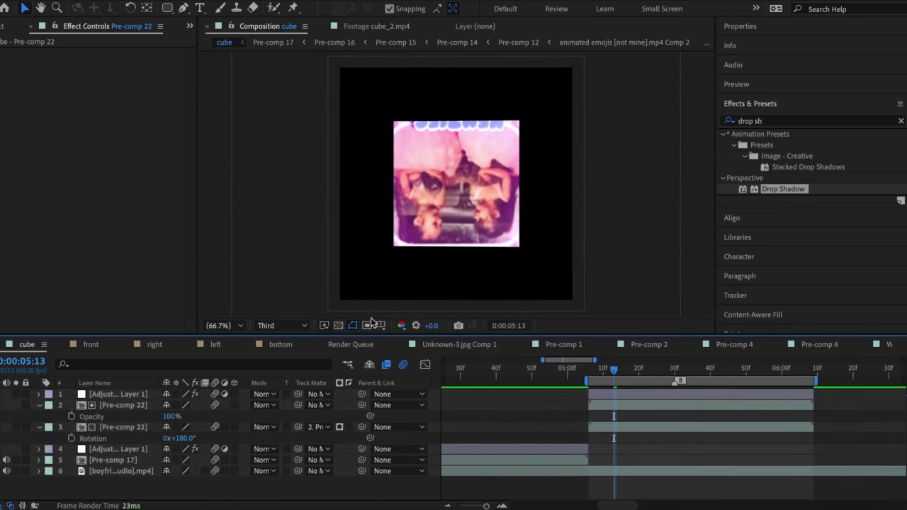
pyautogui.moveTo(614, 369); pyautogui.dragTo(632, 370)
pyautogui.click(317, 427)
pyautogui.click(331, 441)
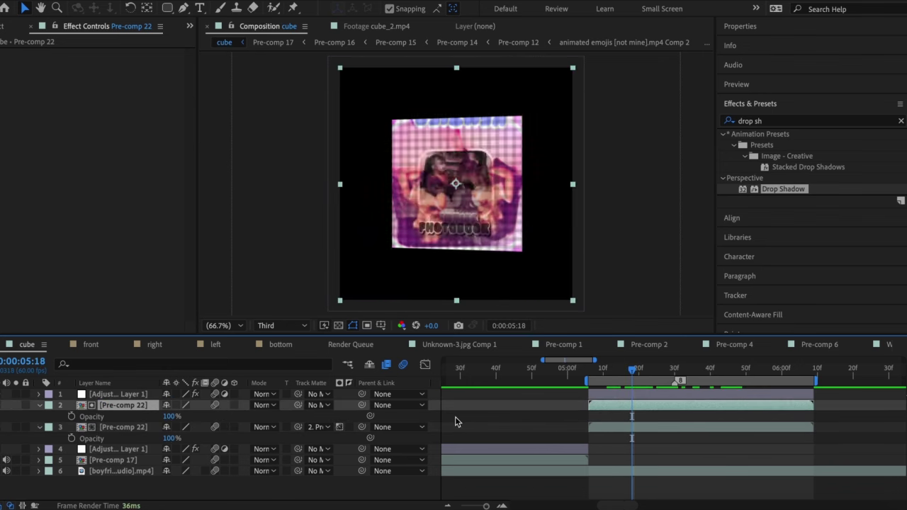
# Undo the track matte changes on the enlarged background copy
pyautogui.click(608, 432)
pyautogui.hotkey('ctrl', 'd')
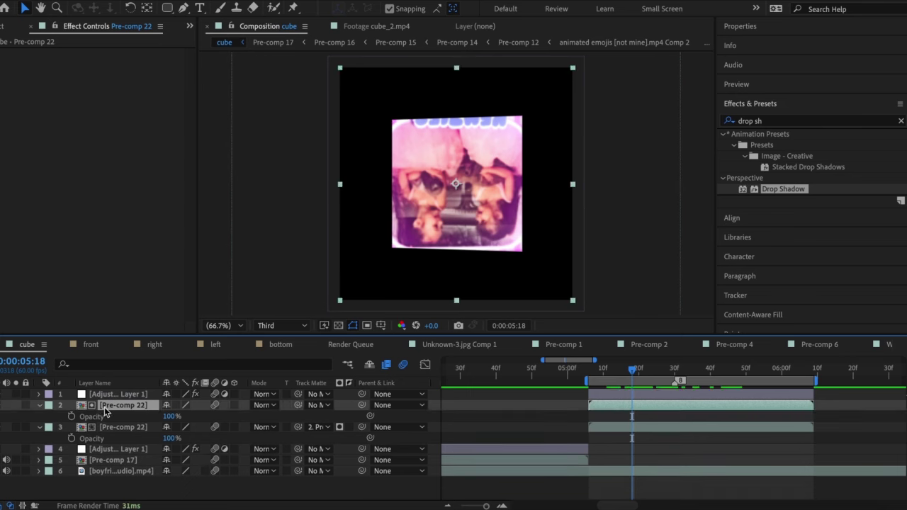
pyautogui.hotkey('ctrl', 'z')
pyautogui.hotkey('ctrl', 'z')
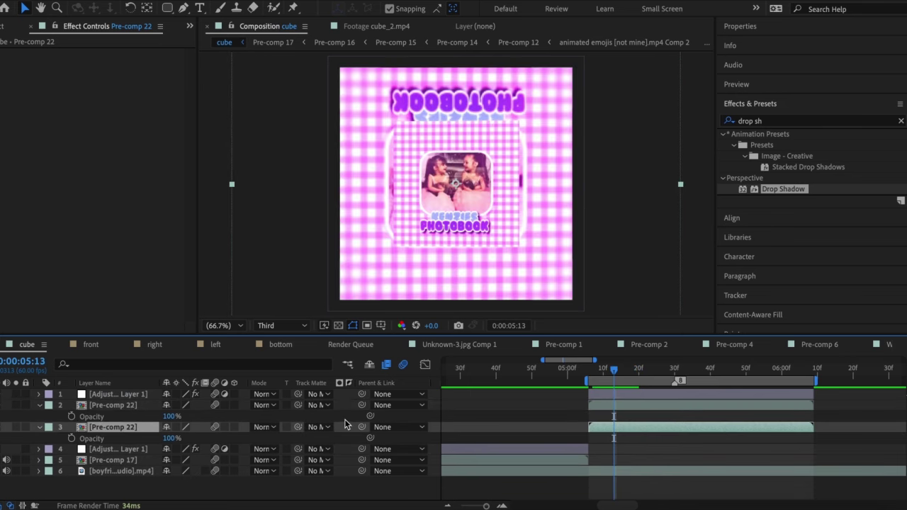
# Try matting the upper Pre-comp 22 with the background copy and deleting one copy, and undo the attempt
pyautogui.click(318, 405)
pyautogui.click(337, 460)
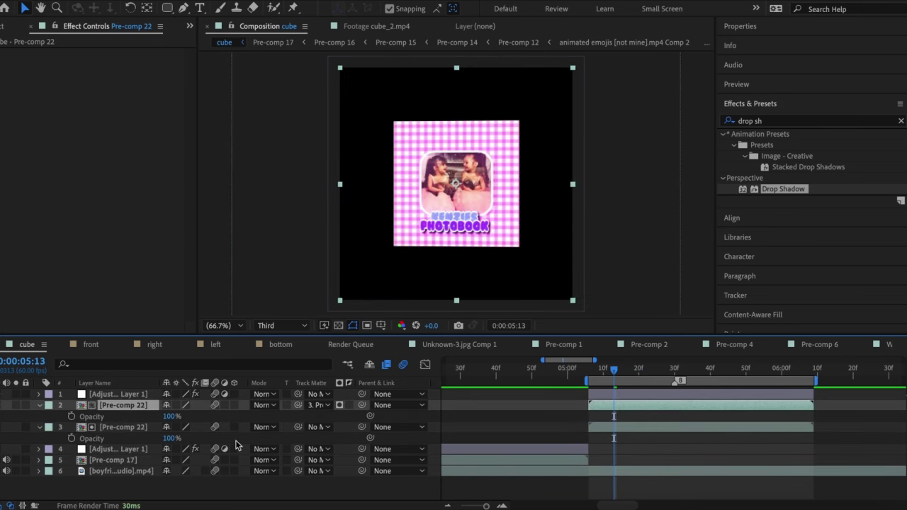
pyautogui.click(653, 427)
pyautogui.press('Delete')
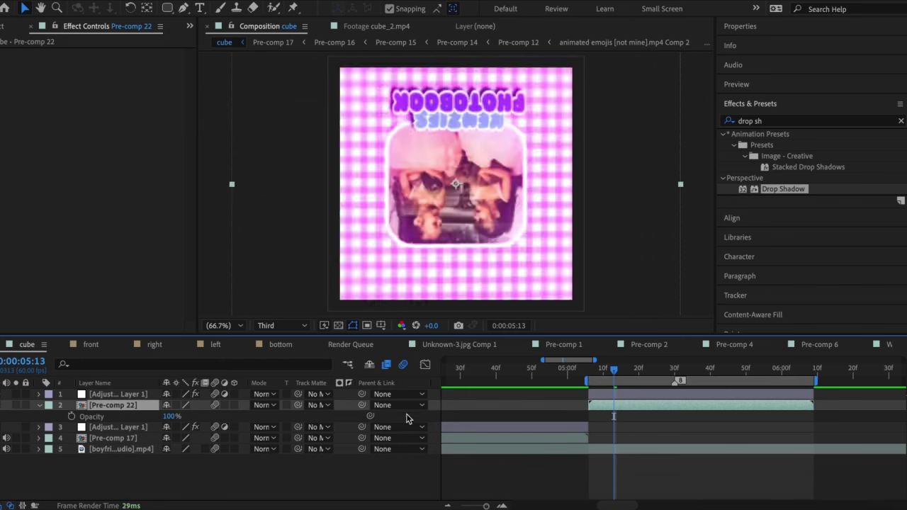
pyautogui.hotkey('ctrl', 'z')
# Set the enlarged background copy's opacity to 10%
pyautogui.click(114, 417)
pyautogui.press('t')
pyautogui.click(649, 369)
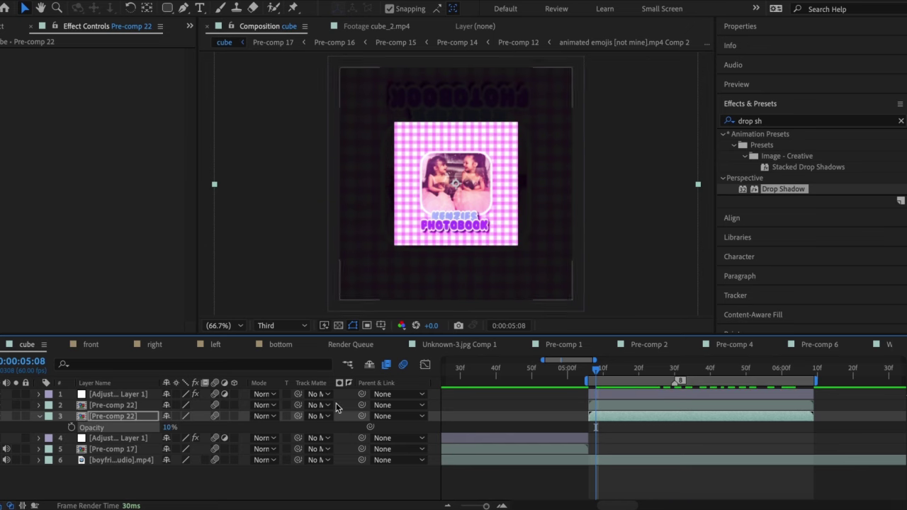
# Add a Gradient Overlay layer style with light blue color stops to the background copy and set the layer's opacity to 100%
pyautogui.rightClick(100, 416)
pyautogui.click(284, 396)
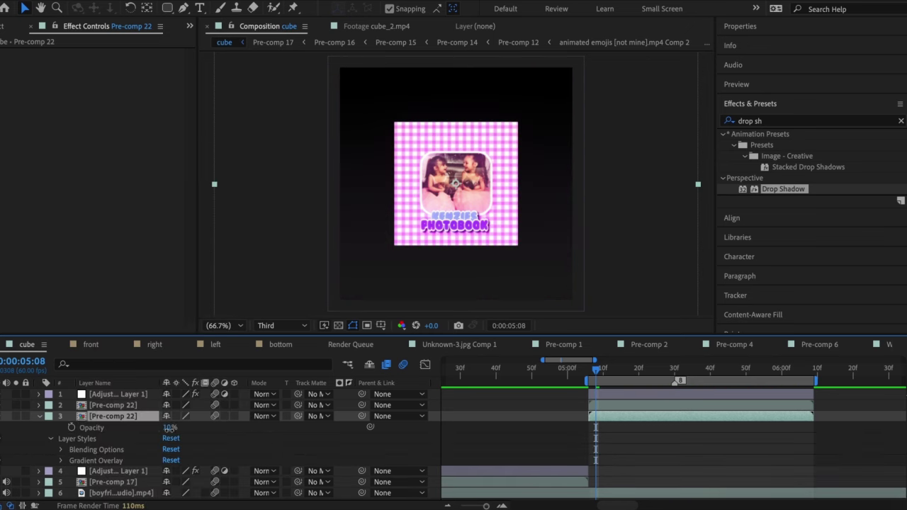
pyautogui.click(61, 460)
pyautogui.click(173, 347)
pyautogui.click(268, 220)
pyautogui.click(189, 298)
pyautogui.click(121, 304)
pyautogui.moveTo(121, 304); pyautogui.dragTo(65, 243)
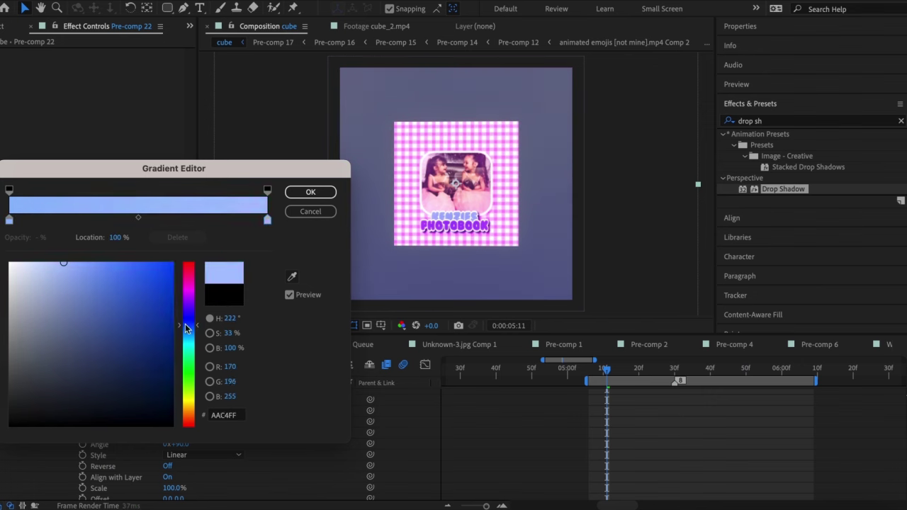
pyautogui.click(310, 192)
# Recolor the background's overlay gradient to run from blue at the top to purple at the bottom
pyautogui.scroll(-2, 212, 469)
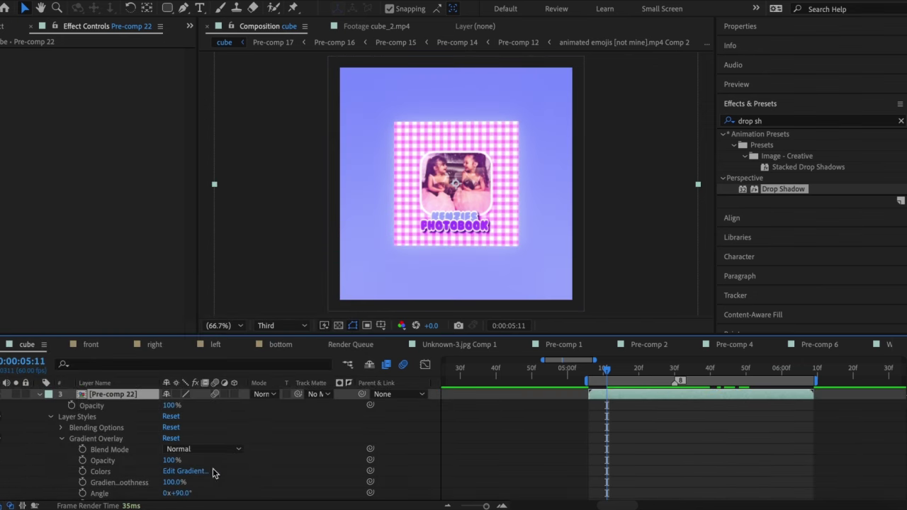
pyautogui.click(209, 471)
pyautogui.click(71, 284)
pyautogui.click(310, 192)
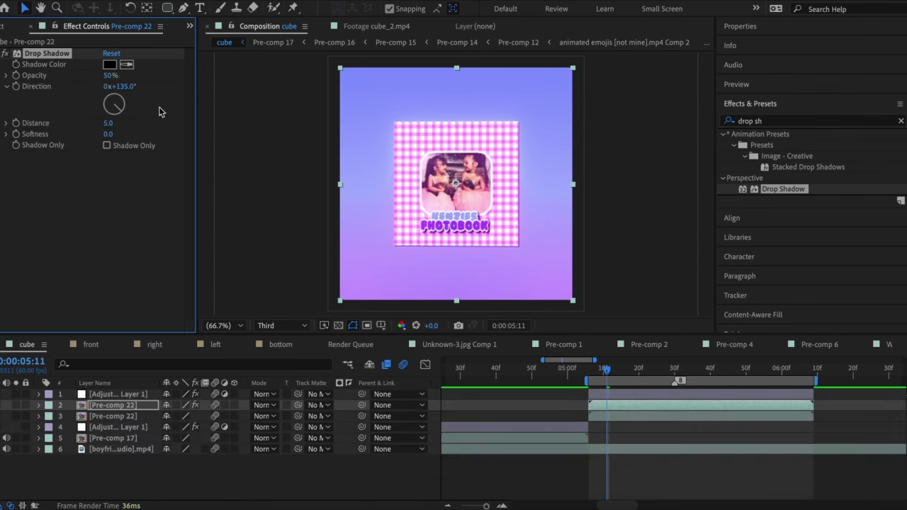